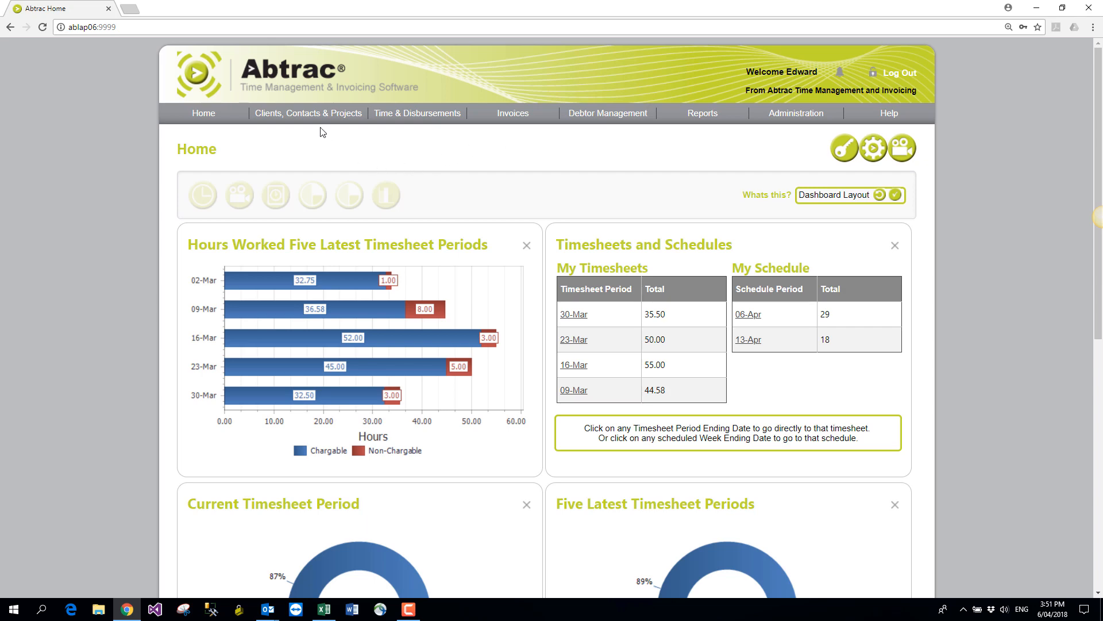
- Search the clients and projects for contact names containing "how" and open the Dressings Howe Pty Ltd client record
{"action": "mouse_move", "coordinate": [302, 125]}
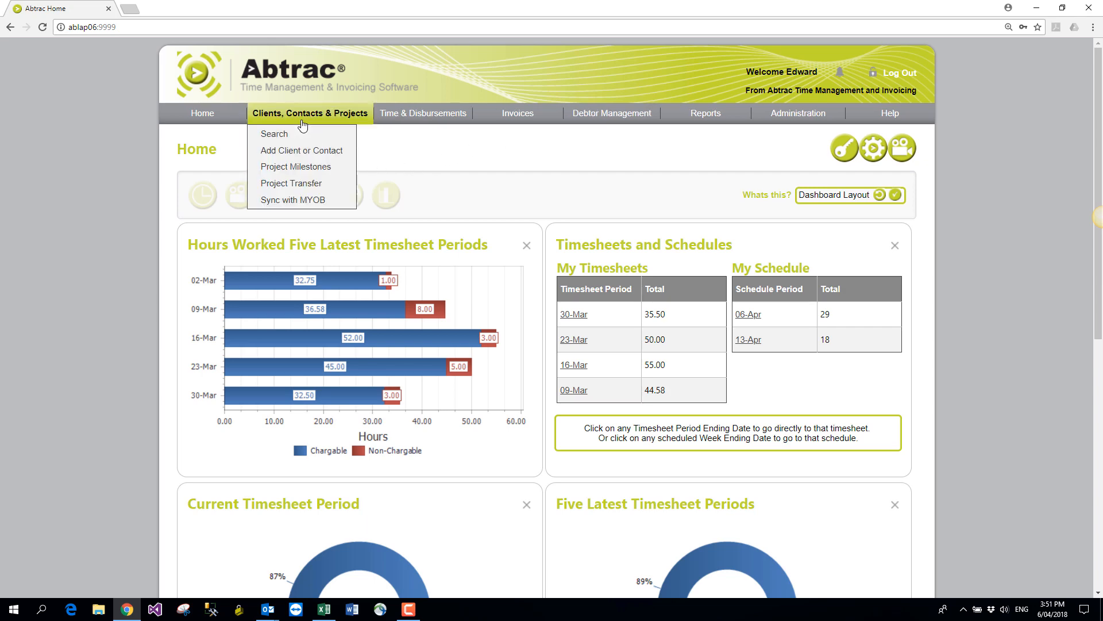
{"action": "left_click", "coordinate": [276, 136]}
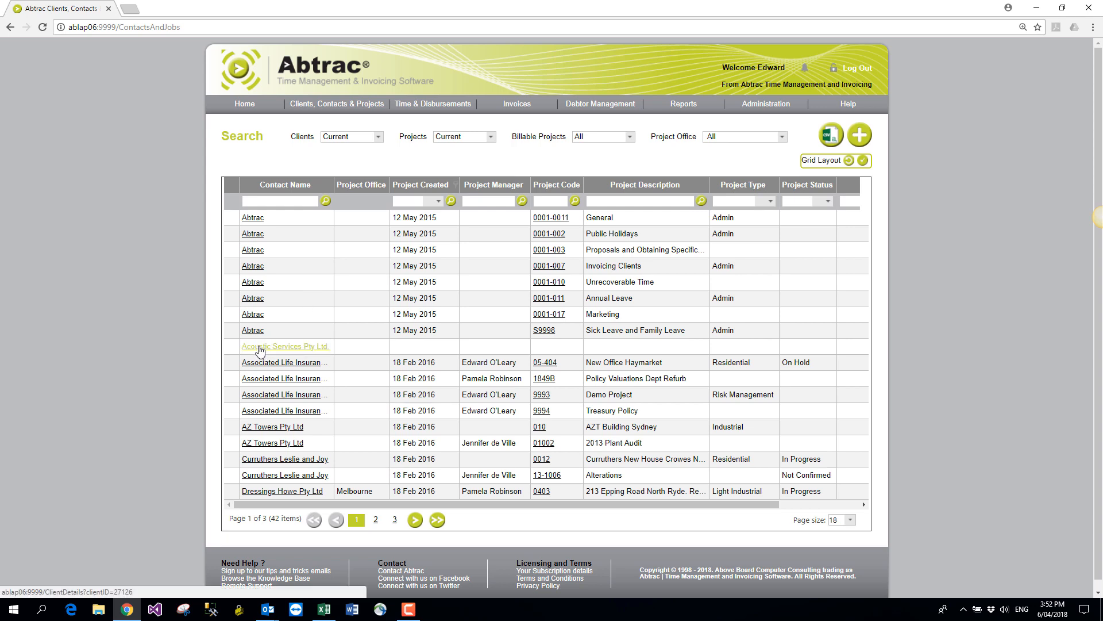
{"action": "mouse_move", "coordinate": [333, 109]}
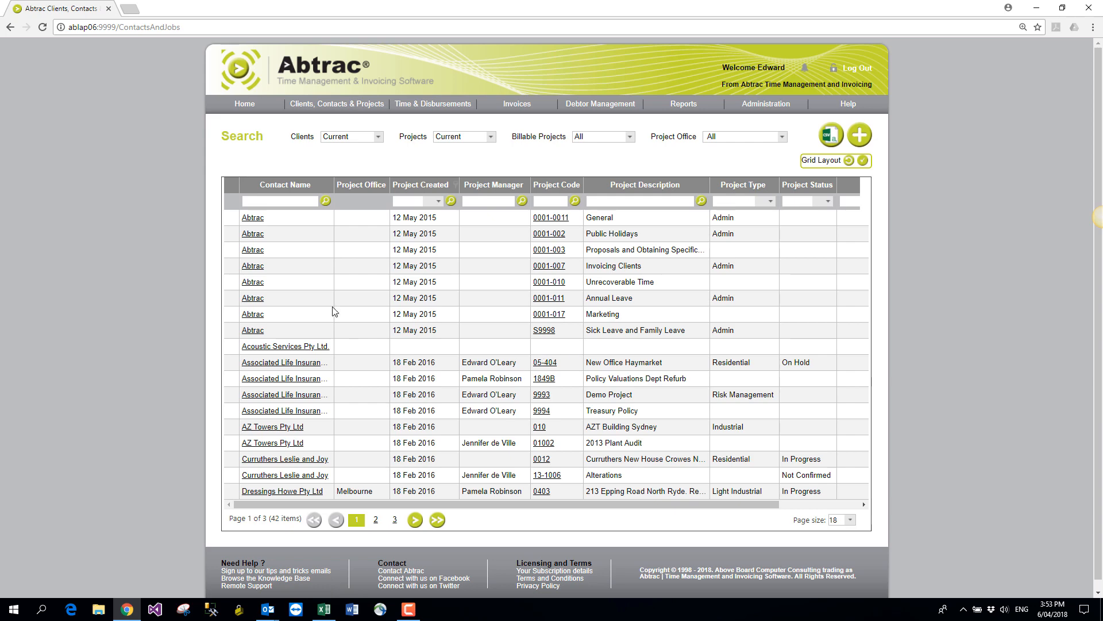
{"action": "left_click", "coordinate": [289, 200]}
{"action": "type", "text": "how"}
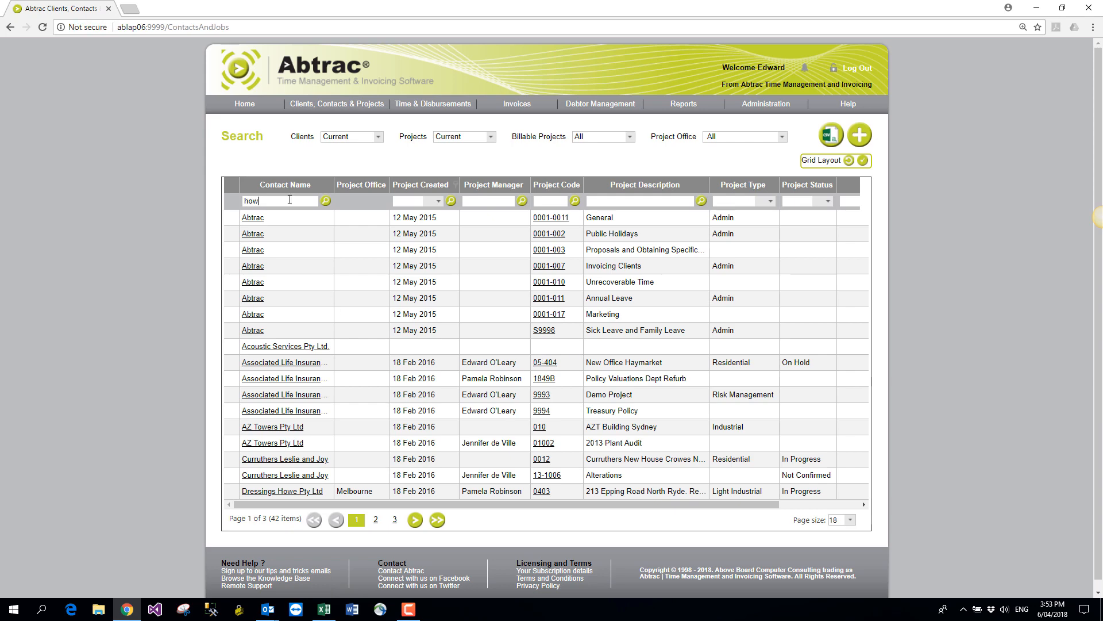
{"action": "key", "text": "Return"}
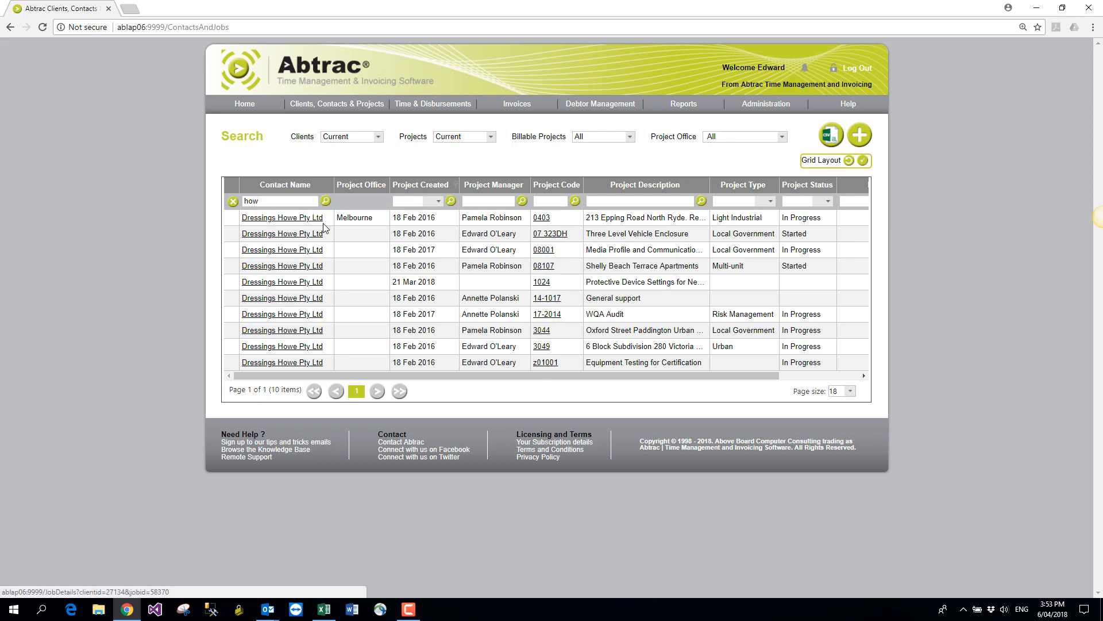
{"action": "left_click", "coordinate": [255, 220]}
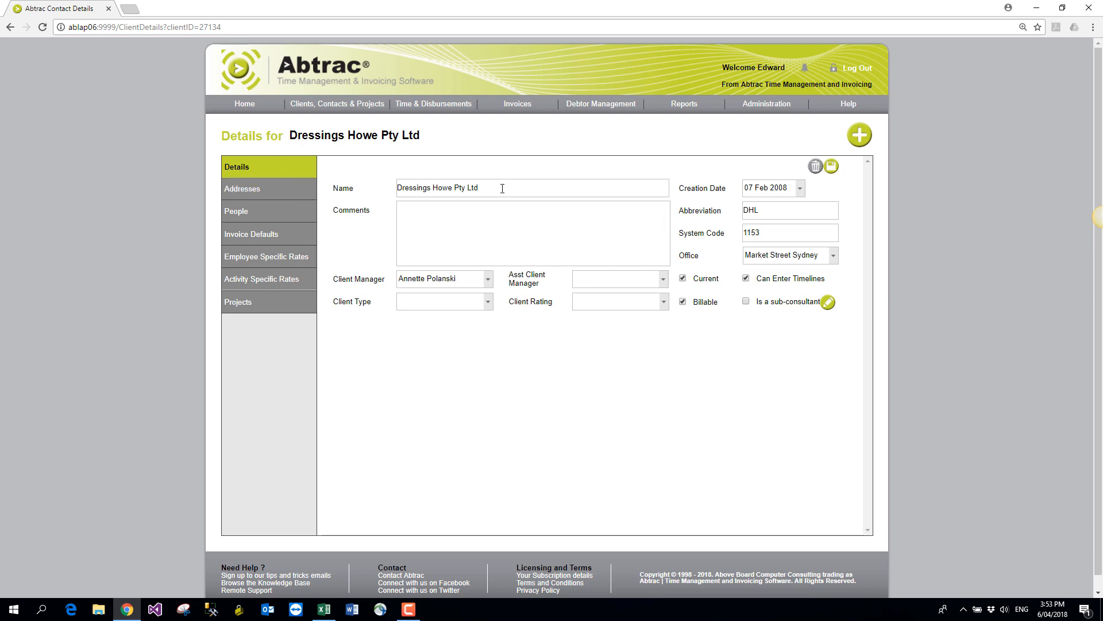
- Review the client's name, creation date, system code and available office choices
{"action": "left_click_drag", "start_coordinate": [486, 188], "coordinate": [392, 190]}
{"action": "left_click", "coordinate": [475, 189]}
{"action": "left_click_drag", "start_coordinate": [679, 190], "coordinate": [722, 189]}
{"action": "left_click_drag", "start_coordinate": [679, 233], "coordinate": [726, 233]}
{"action": "left_click", "coordinate": [834, 258]}
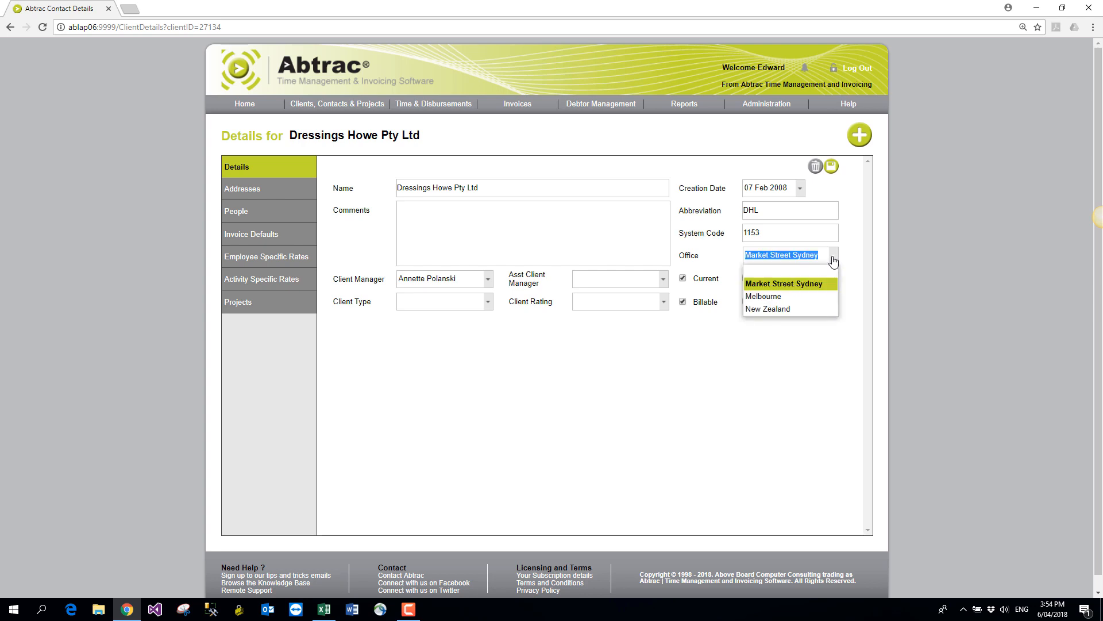
{"action": "left_click", "coordinate": [833, 260]}
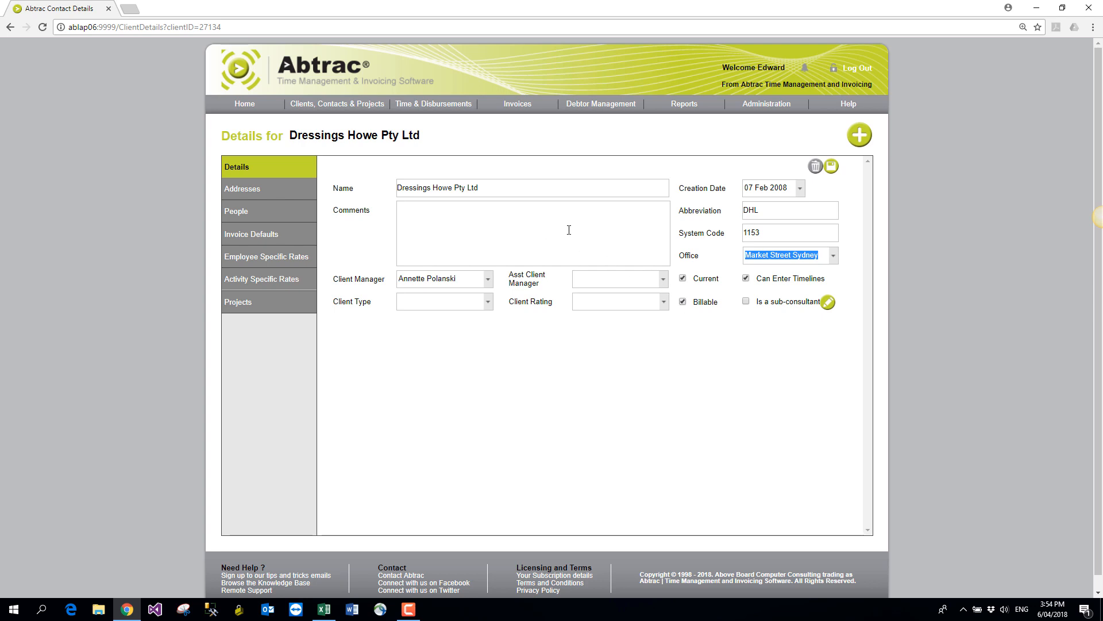
- Examine the client manager field and the employees available for it
{"action": "left_click", "coordinate": [335, 276]}
{"action": "left_click_drag", "start_coordinate": [335, 277], "coordinate": [391, 285]}
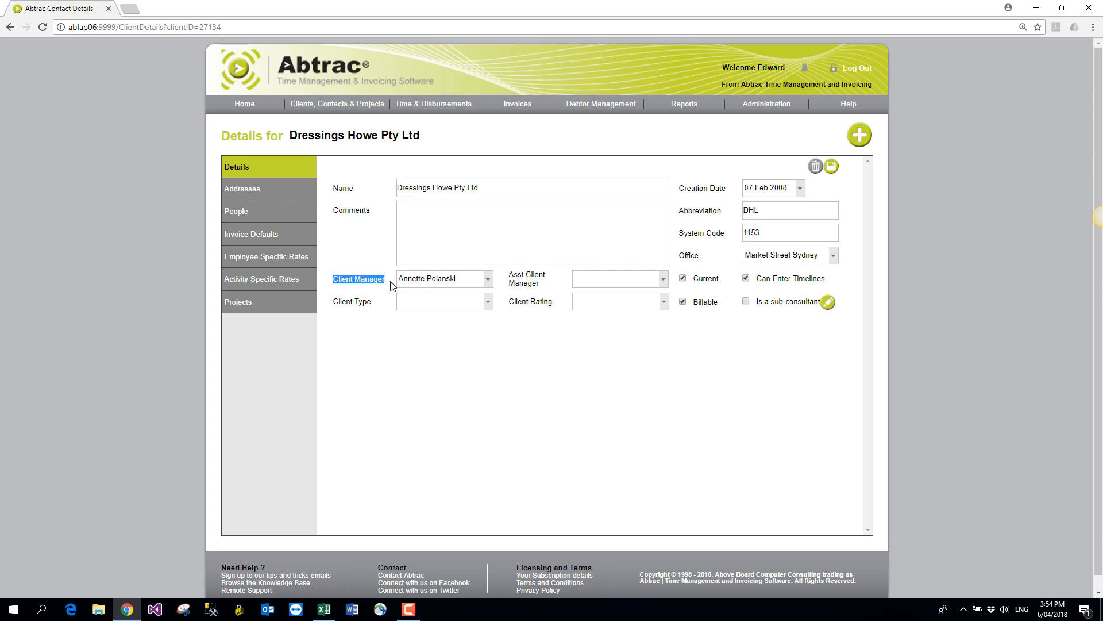
{"action": "left_click", "coordinate": [488, 279]}
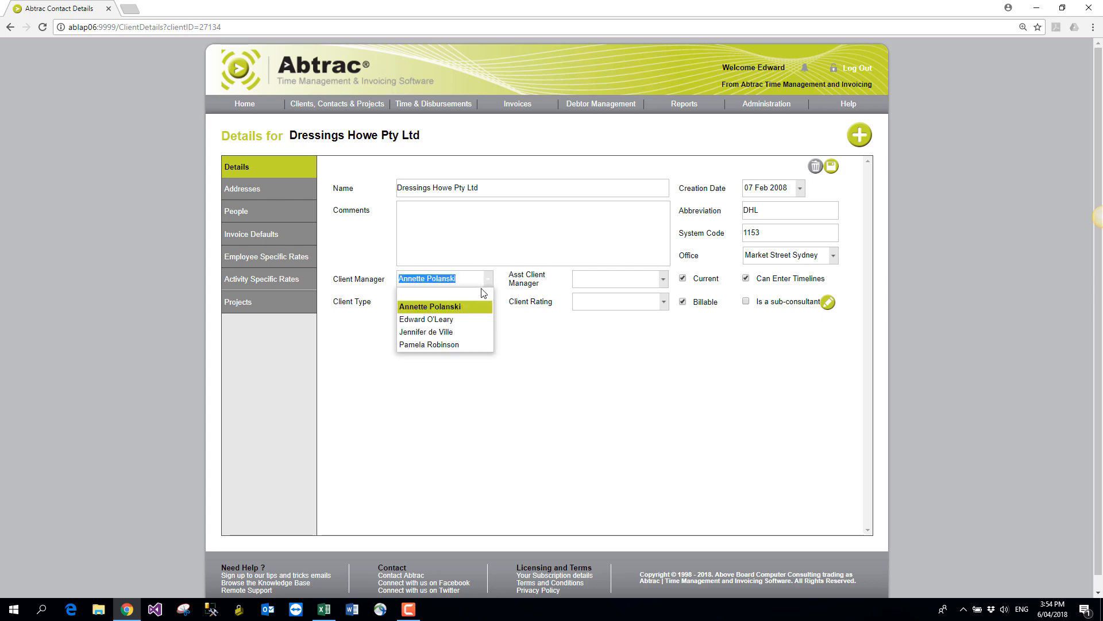
{"action": "left_click", "coordinate": [473, 311]}
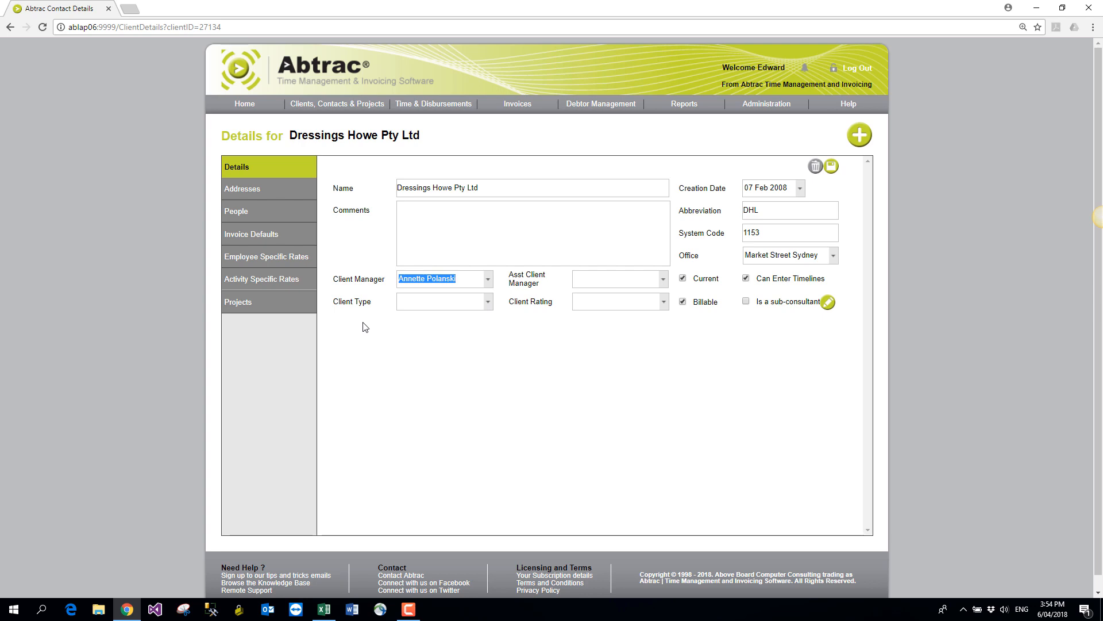
{"action": "left_click", "coordinate": [423, 278]}
{"action": "left_click", "coordinate": [422, 278]}
- Review the client's Sydney, Brisbane and Perth addresses, ending on the Sydney one
{"action": "left_click", "coordinate": [267, 196]}
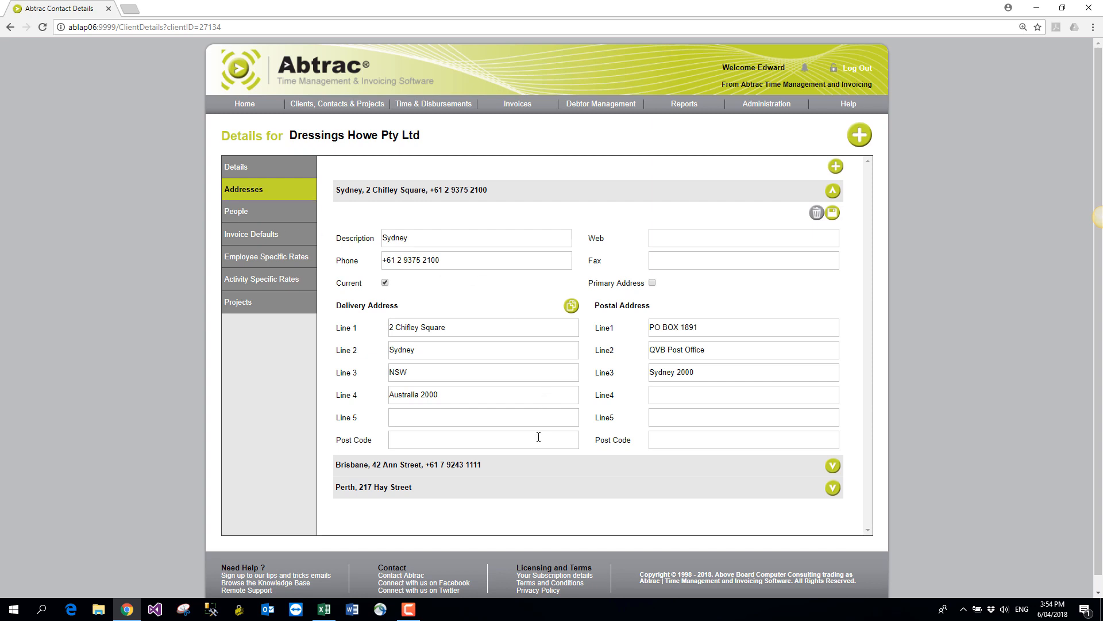
{"action": "left_click", "coordinate": [532, 467]}
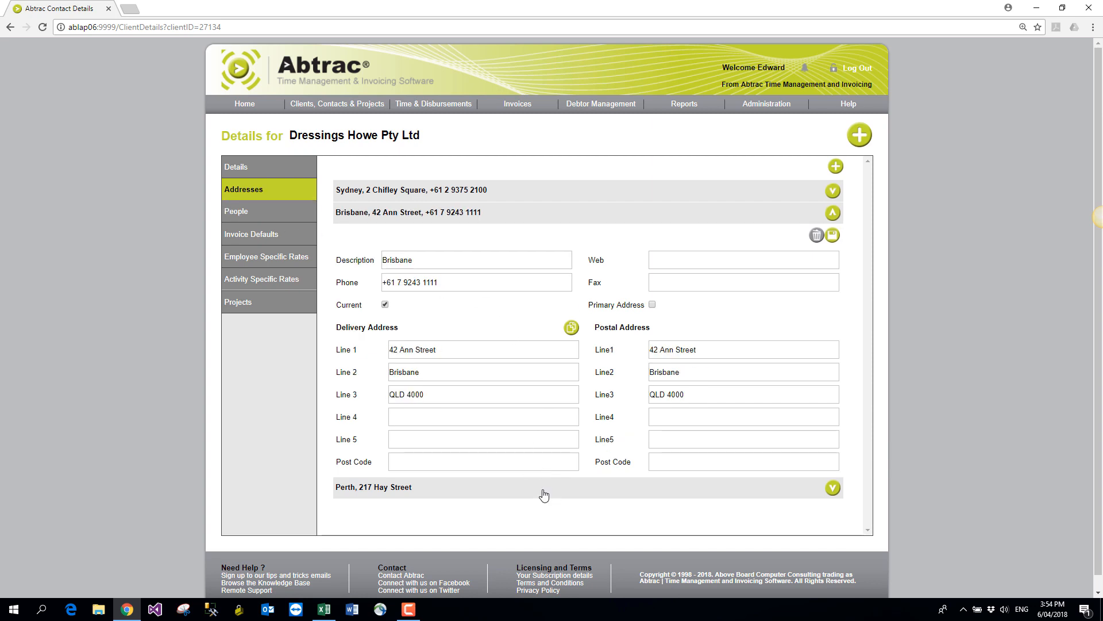
{"action": "left_click", "coordinate": [544, 494]}
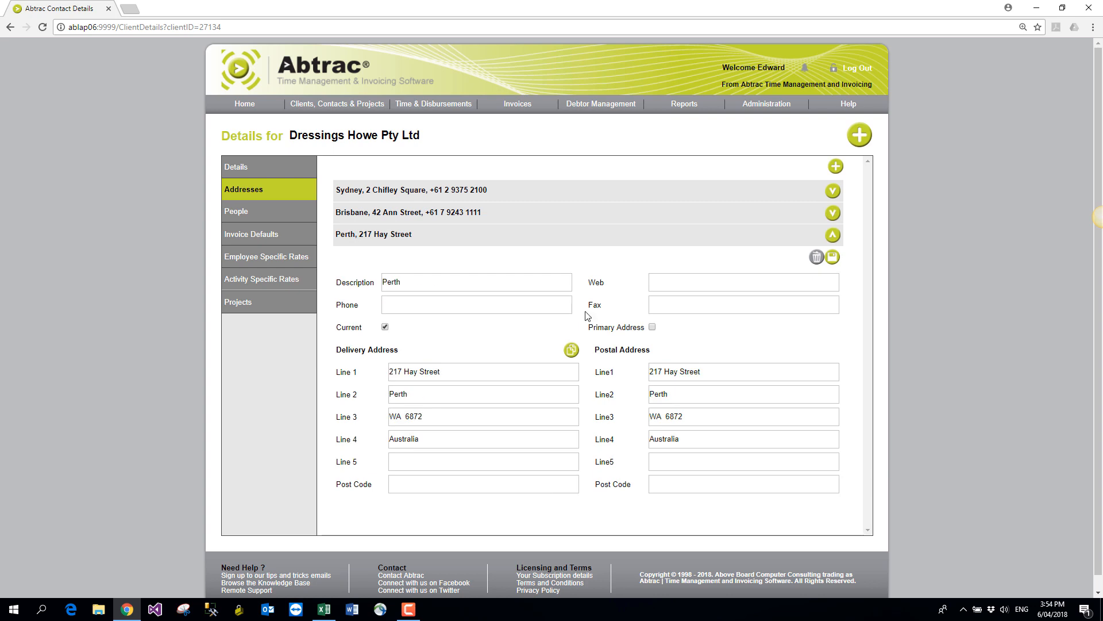
{"action": "left_click", "coordinate": [549, 213]}
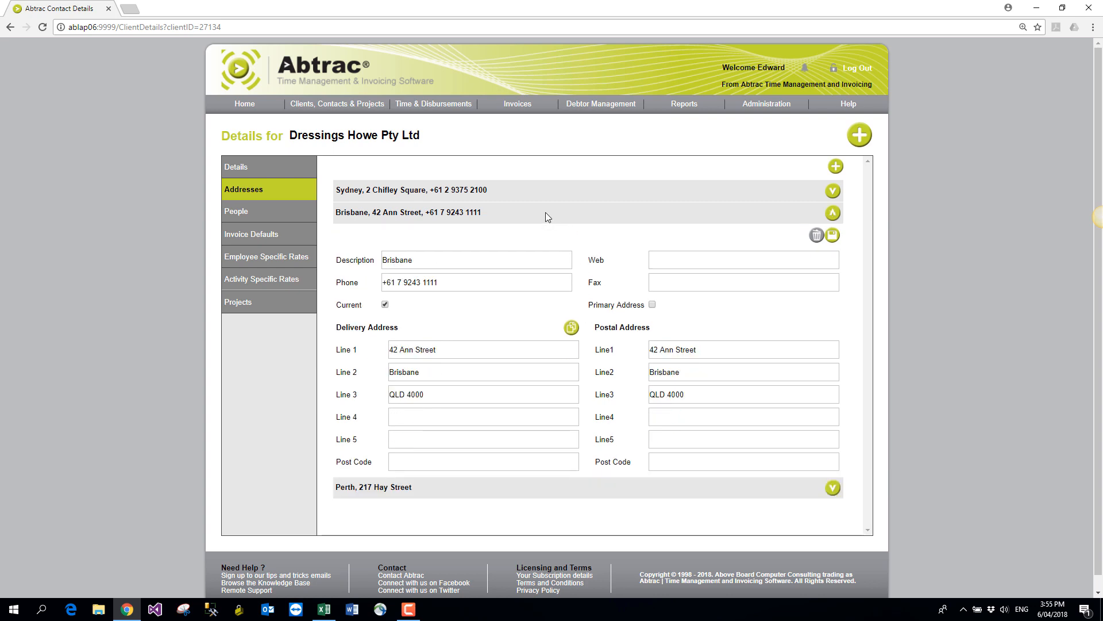
{"action": "left_click", "coordinate": [481, 195]}
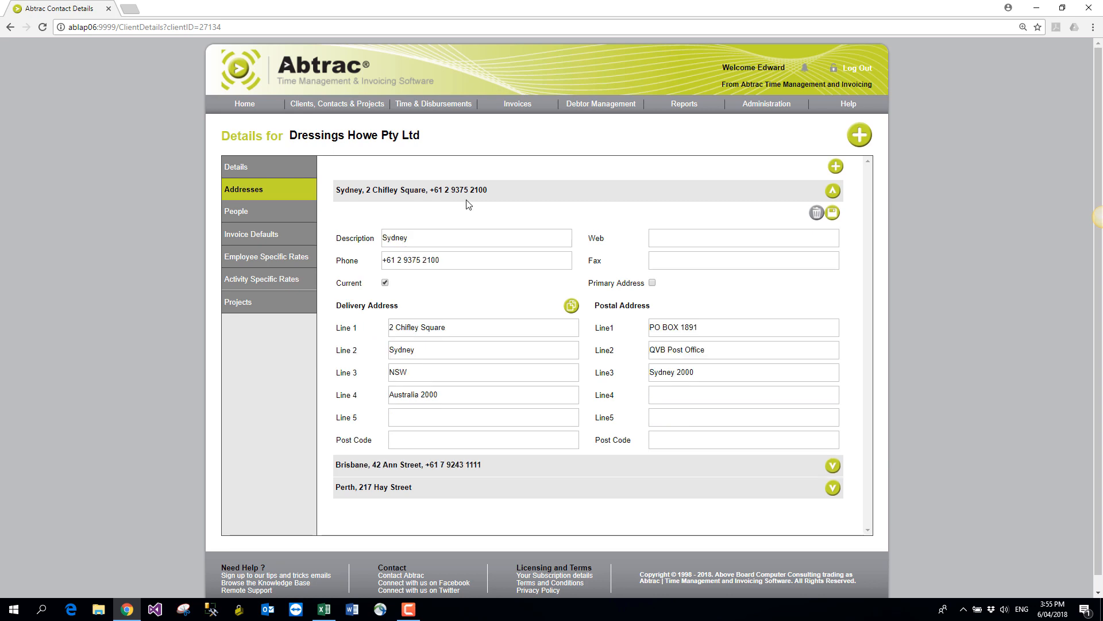
- Review the people recorded for the client, including the CEO and the Finance Director's contact details
{"action": "left_click", "coordinate": [252, 213]}
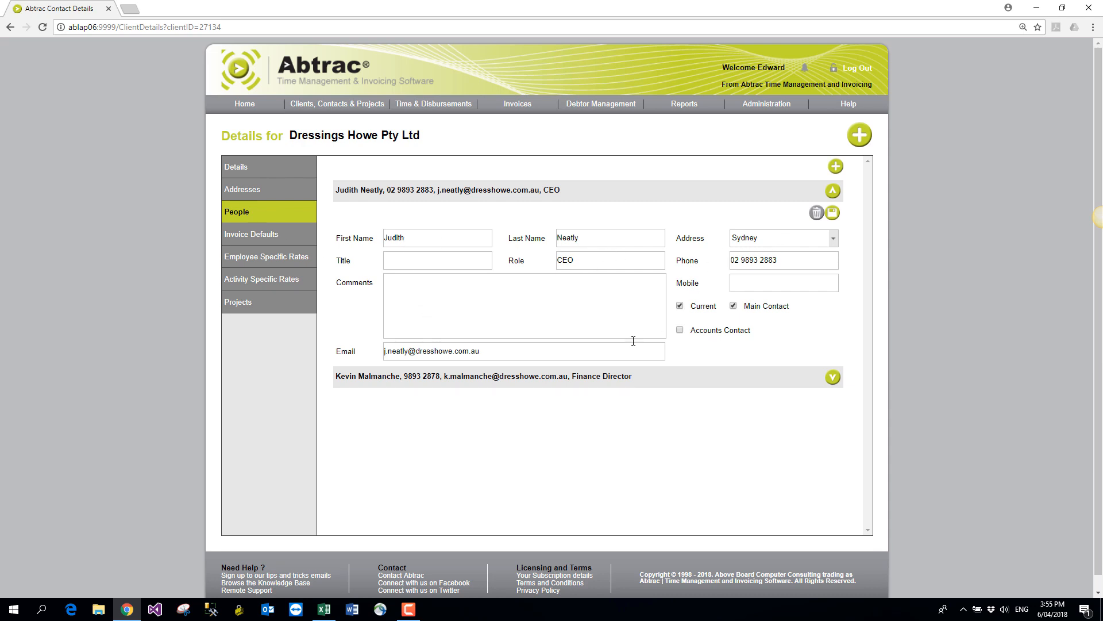
{"action": "left_click", "coordinate": [575, 381]}
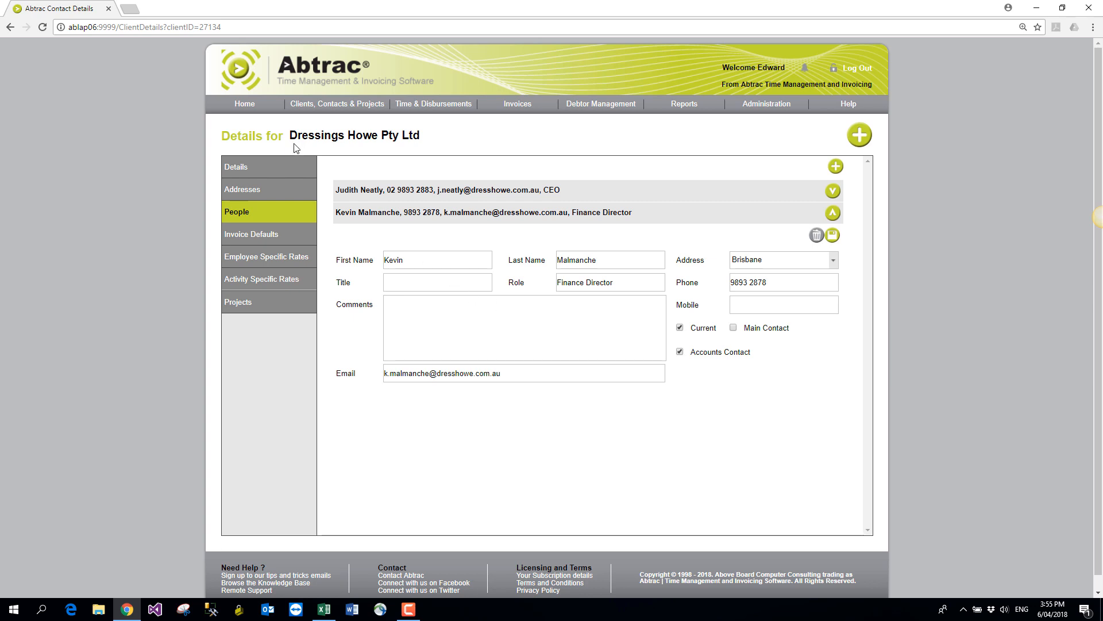
{"action": "left_click_drag", "start_coordinate": [295, 136], "coordinate": [380, 137]}
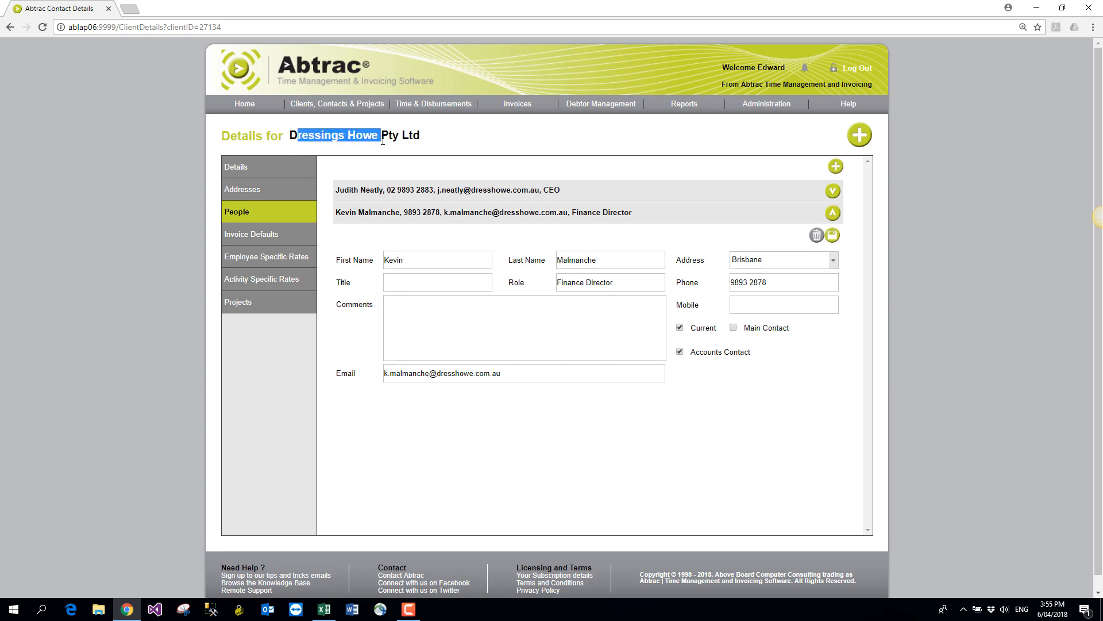
- Examine the client's invoice defaults, including the alternate invoice name, and return to the general client details
{"action": "left_click", "coordinate": [264, 240]}
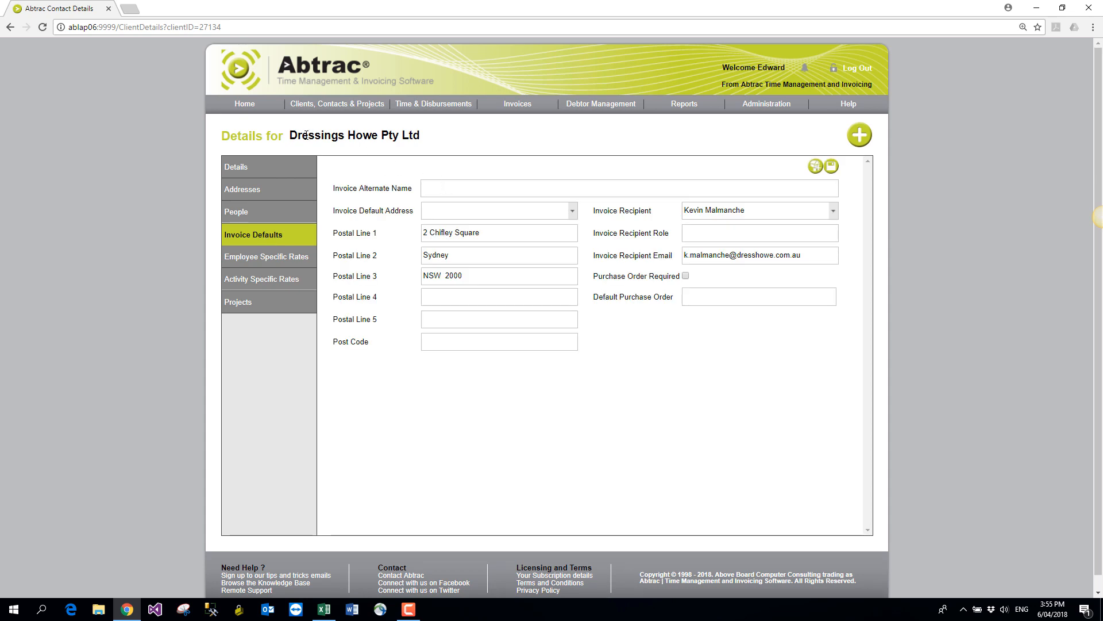
{"action": "left_click", "coordinate": [438, 190]}
{"action": "mouse_move", "coordinate": [763, 109]}
{"action": "mouse_move", "coordinate": [762, 140]}
{"action": "left_click", "coordinate": [273, 173]}
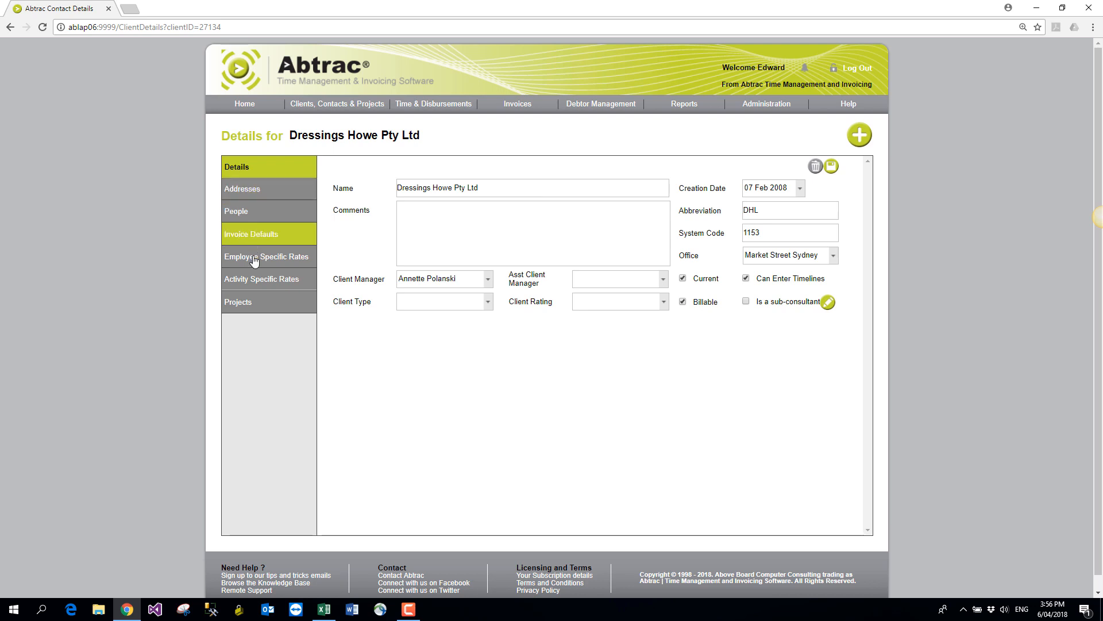
- List the client's projects and open the details of project 17-2014, WQA Audit
{"action": "left_click", "coordinate": [237, 308]}
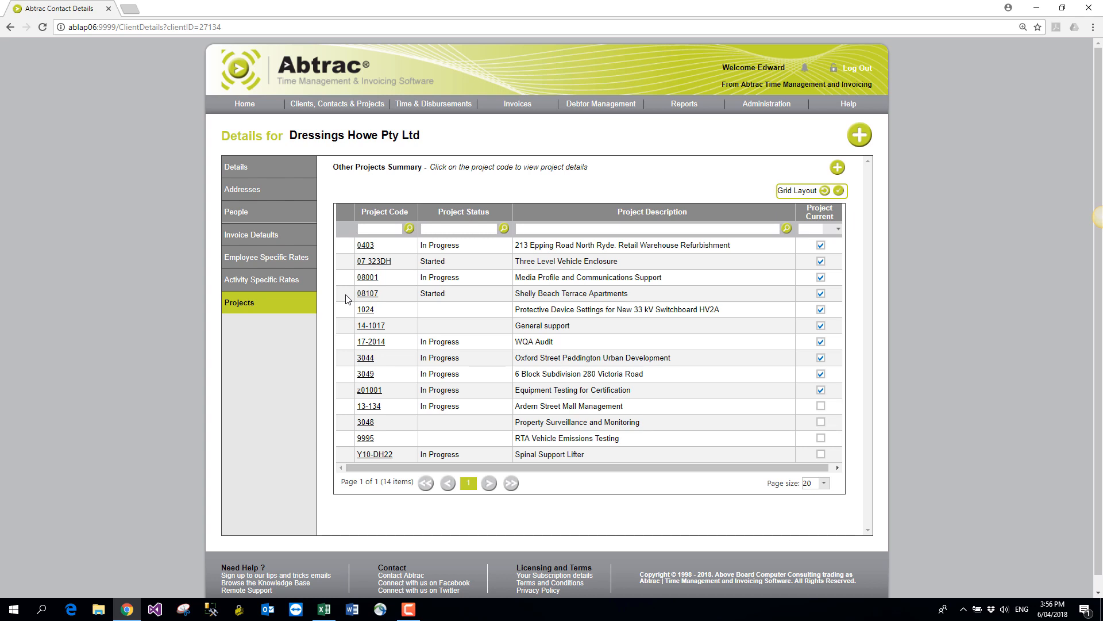
{"action": "left_click", "coordinate": [821, 260]}
{"action": "left_click", "coordinate": [371, 343]}
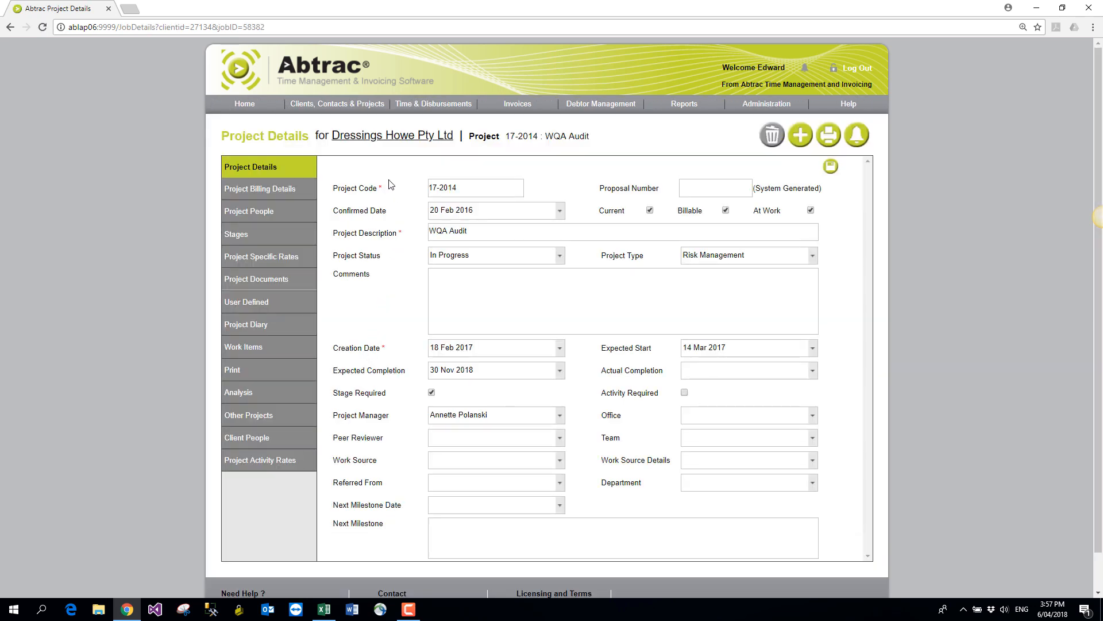
- Review the project's code, proposal number, description, creation date and project manager choices
{"action": "left_click_drag", "start_coordinate": [336, 187], "coordinate": [368, 198]}
{"action": "left_click_drag", "start_coordinate": [335, 187], "coordinate": [378, 186]}
{"action": "left_click", "coordinate": [714, 189]}
{"action": "left_click_drag", "start_coordinate": [465, 231], "coordinate": [348, 347]}
{"action": "left_click", "coordinate": [497, 416]}
{"action": "left_click", "coordinate": [497, 414]}
- Examine the status options available for the project
{"action": "mouse_move", "coordinate": [759, 111]}
{"action": "mouse_move", "coordinate": [769, 132]}
{"action": "left_click", "coordinate": [478, 255]}
{"action": "left_click_drag", "start_coordinate": [478, 255], "coordinate": [429, 258]}
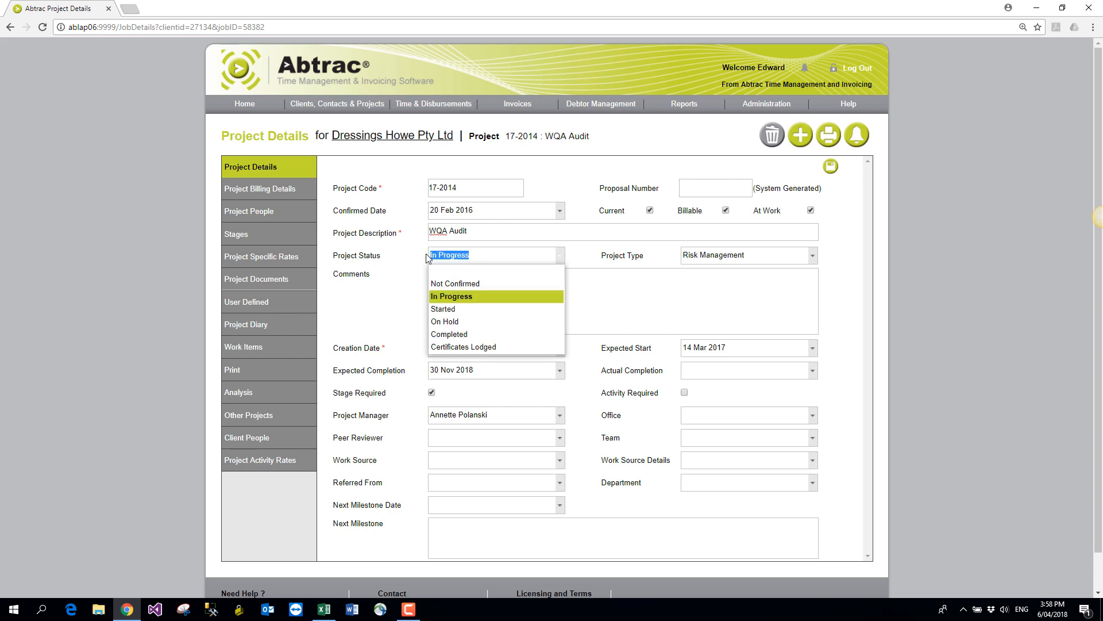
{"action": "left_click", "coordinate": [613, 288]}
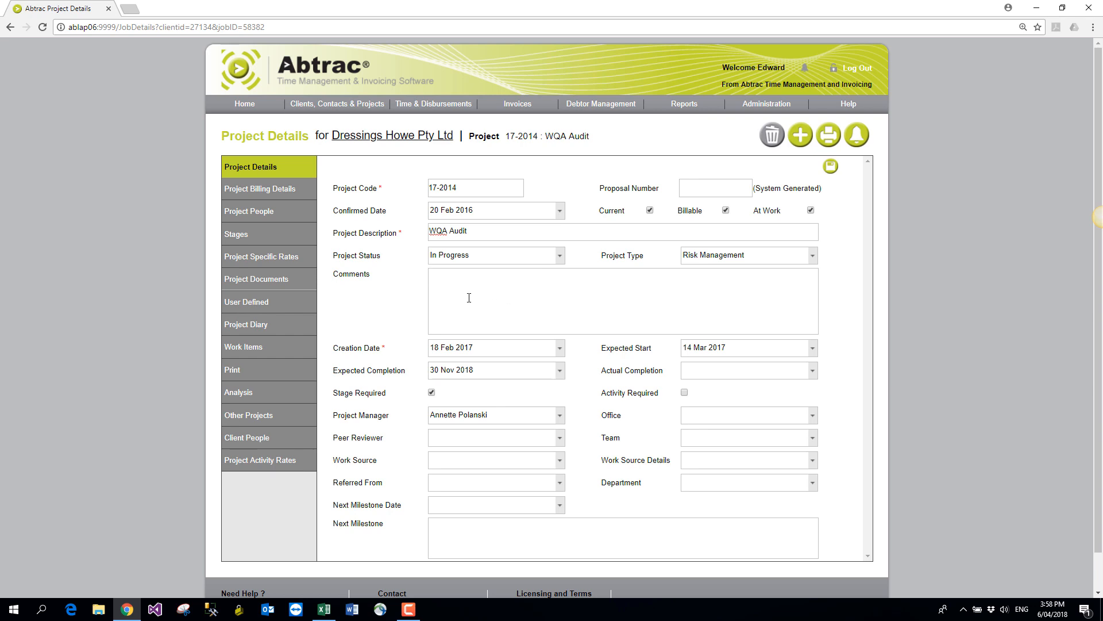
- Try the project status Not Confirmed and set it back to In Progress
{"action": "mouse_move", "coordinate": [322, 106]}
{"action": "left_click", "coordinate": [560, 256]}
{"action": "left_click", "coordinate": [509, 283]}
{"action": "left_click", "coordinate": [560, 258]}
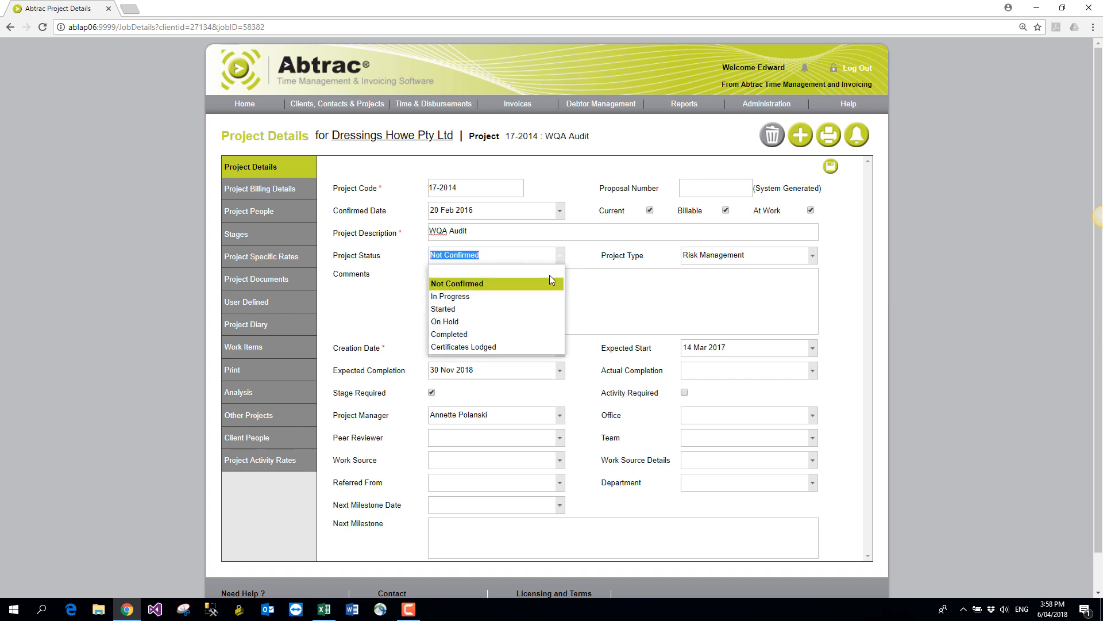
{"action": "left_click", "coordinate": [532, 296]}
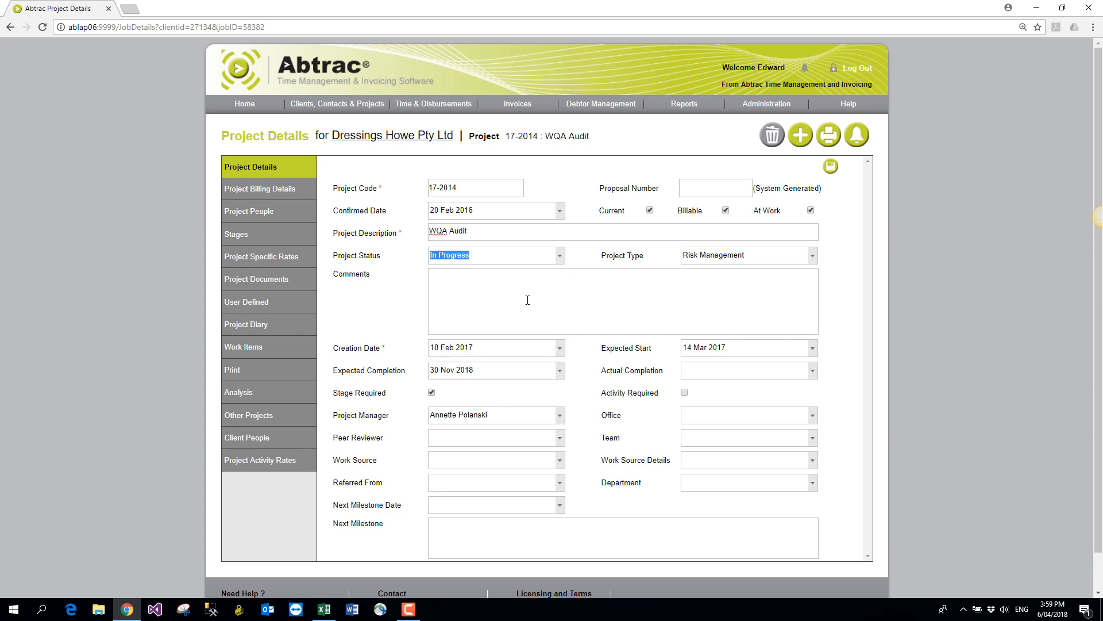
- Examine the project type and office choices available for the project
{"action": "left_click", "coordinate": [756, 257]}
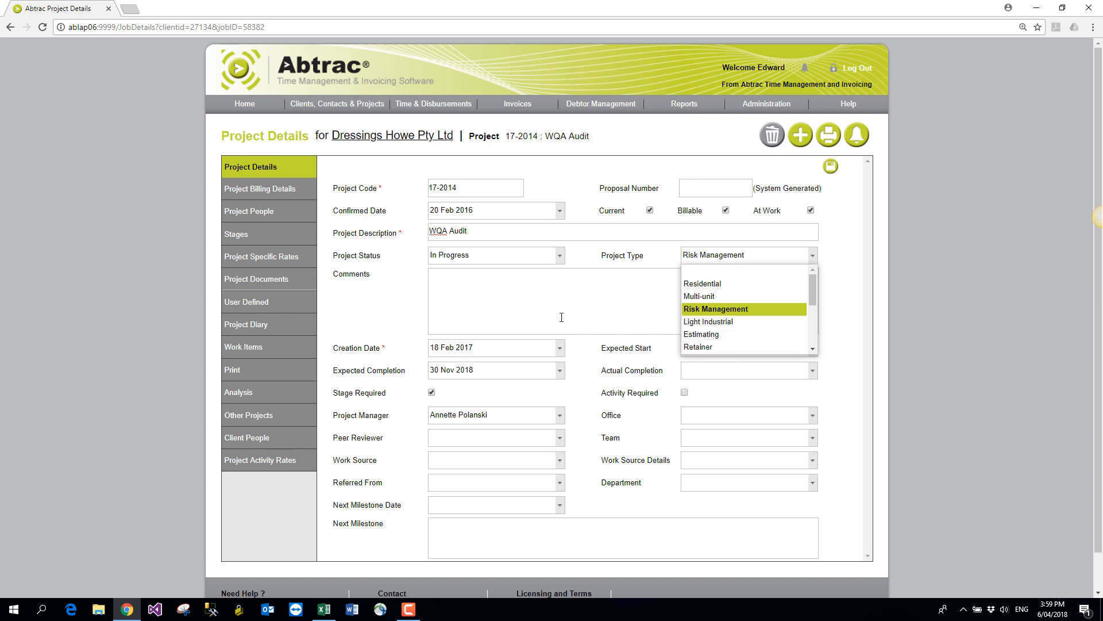
{"action": "left_click", "coordinate": [549, 303]}
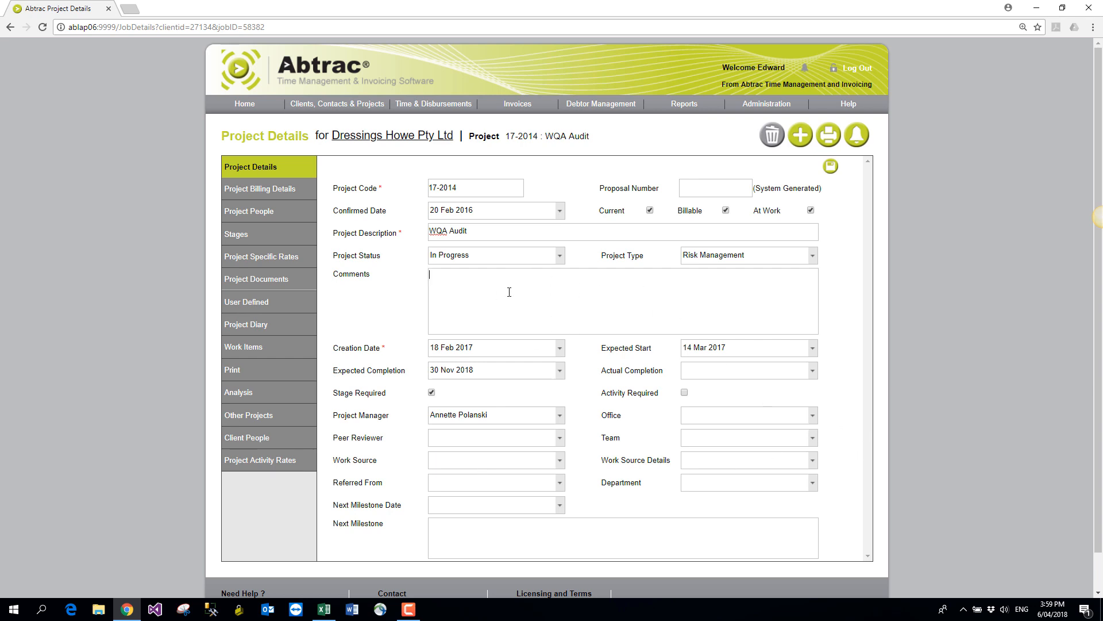
{"action": "left_click", "coordinate": [811, 420]}
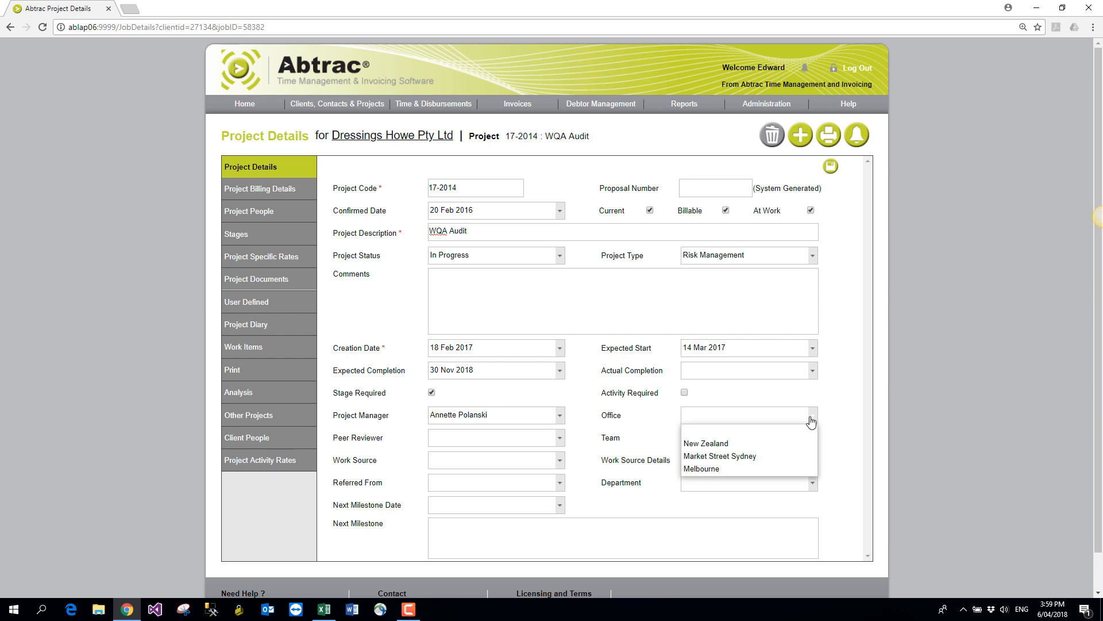
{"action": "left_click", "coordinate": [811, 420]}
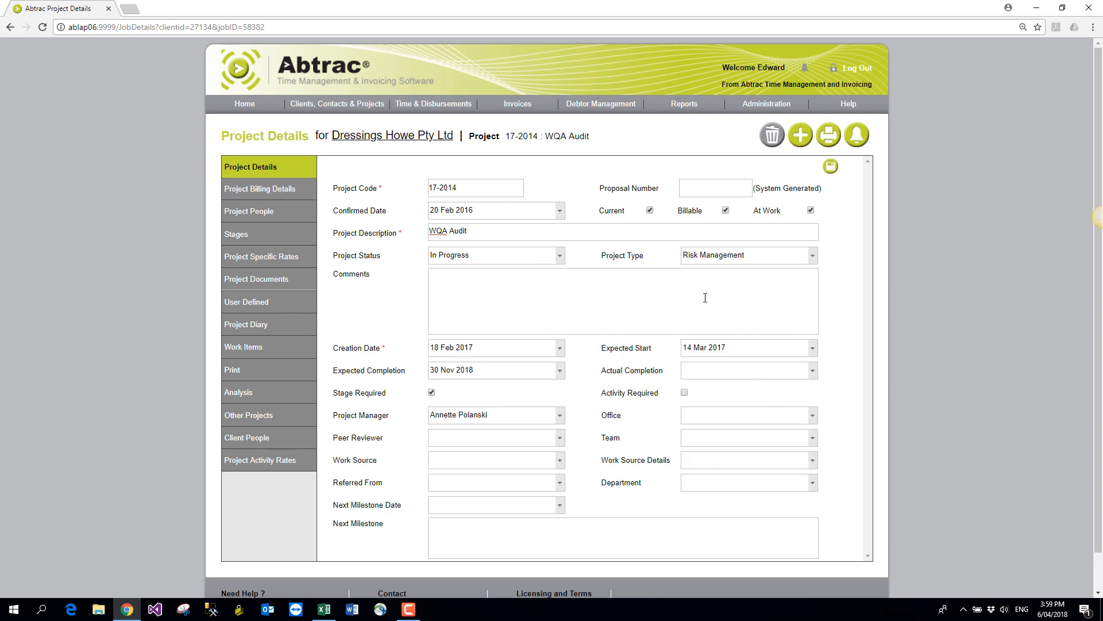
{"action": "mouse_move", "coordinate": [766, 107]}
{"action": "mouse_move", "coordinate": [768, 154]}
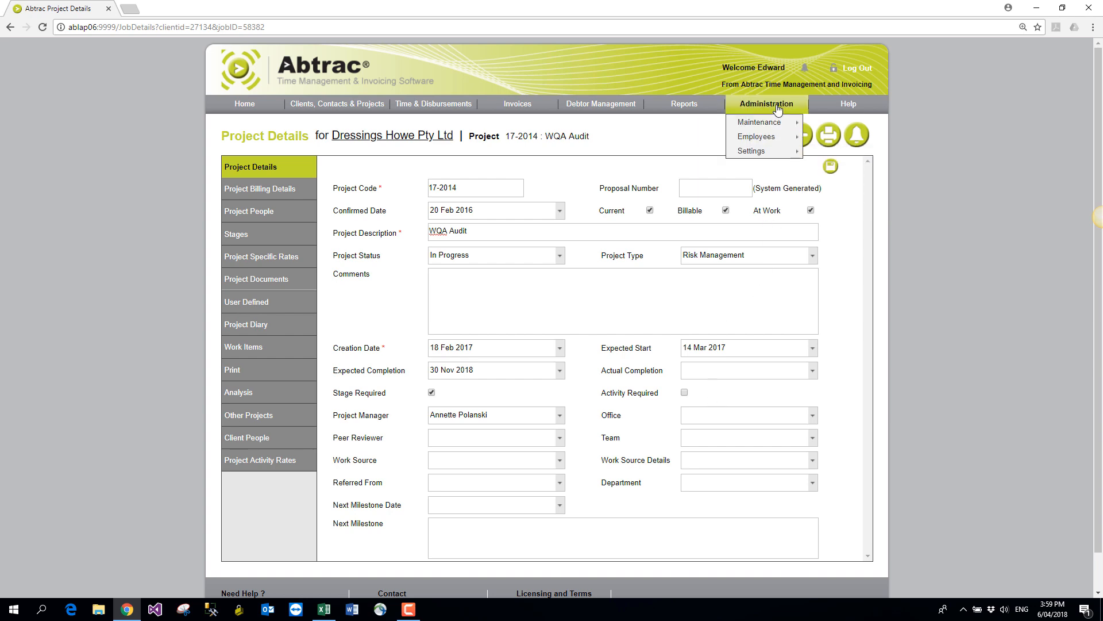
{"action": "left_click", "coordinate": [697, 415]}
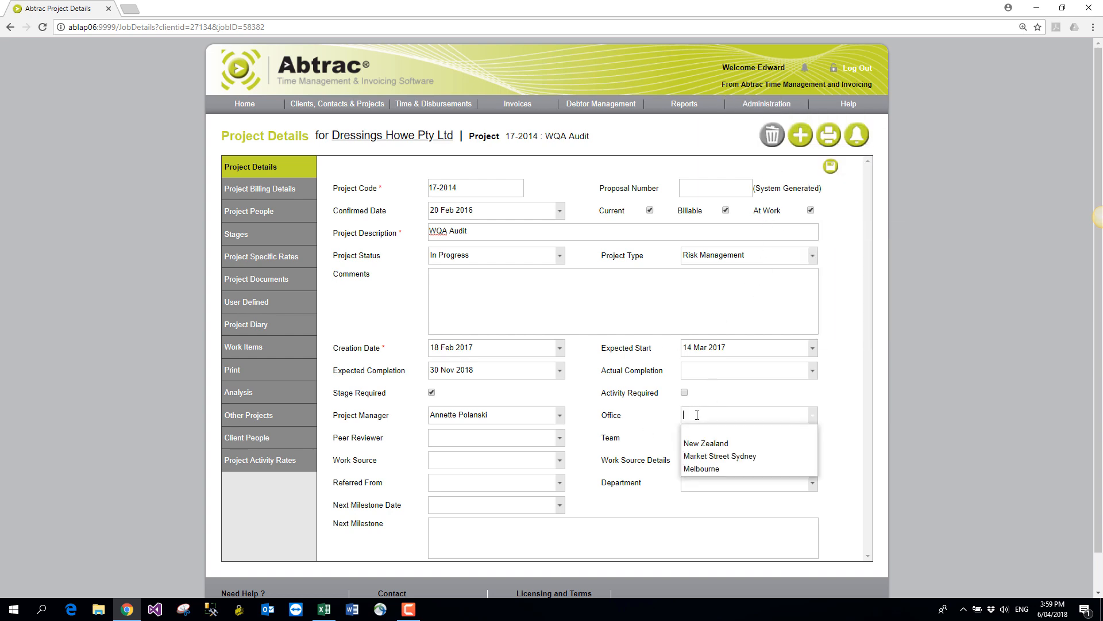
{"action": "left_click", "coordinate": [697, 415]}
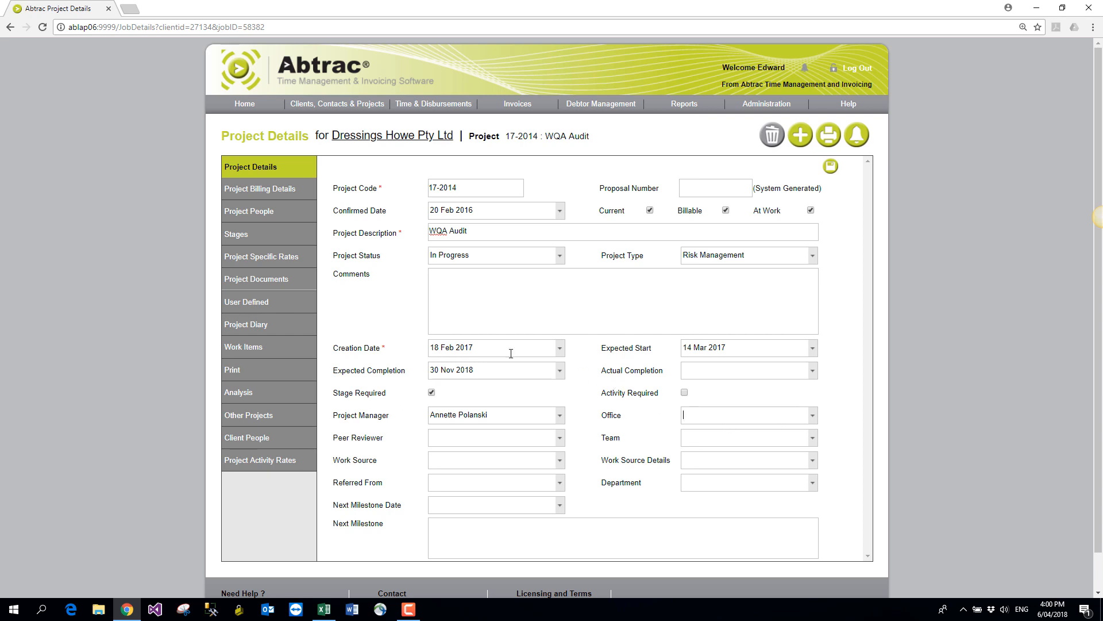
- Open the project's billing details and review its company name, purchase order number and contact project number
{"action": "left_click", "coordinate": [281, 192]}
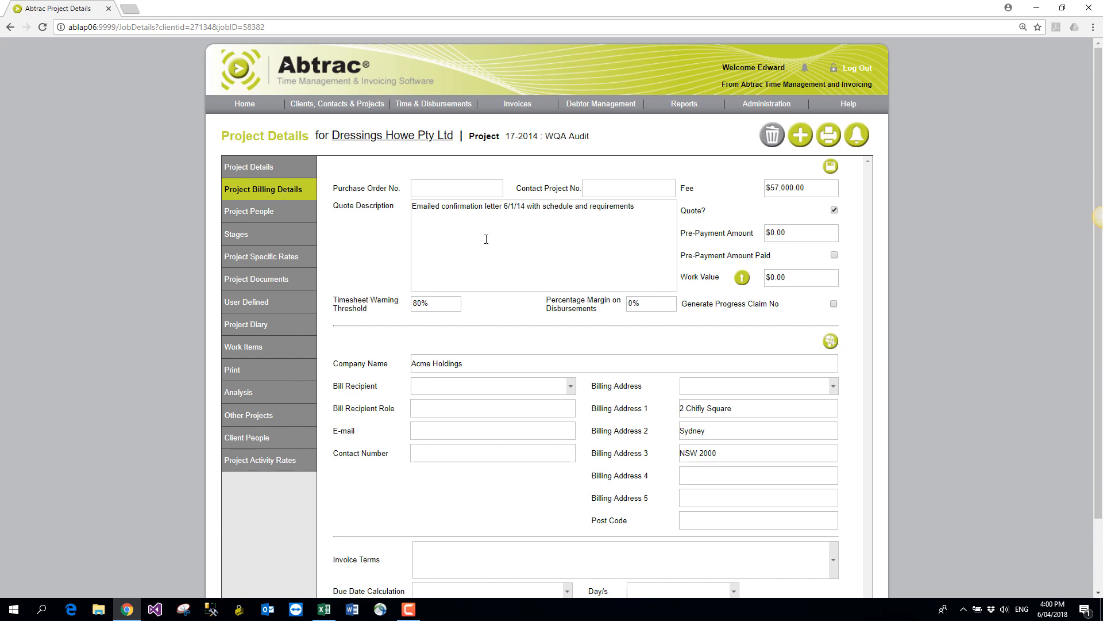
{"action": "mouse_move", "coordinate": [333, 366]}
{"action": "left_mouse_down"}
{"action": "mouse_move", "coordinate": [395, 367]}
{"action": "mouse_move", "coordinate": [334, 361]}
{"action": "left_mouse_up"}
{"action": "mouse_move", "coordinate": [473, 362]}
{"action": "left_mouse_down"}
{"action": "mouse_move", "coordinate": [410, 360]}
{"action": "mouse_move", "coordinate": [471, 360]}
{"action": "left_mouse_up"}
{"action": "left_click_drag", "start_coordinate": [343, 188], "coordinate": [581, 192]}
- Review the project's pre-payment amount, pre-payment paid option, work value and timesheet warning threshold
{"action": "left_click", "coordinate": [683, 234]}
{"action": "left_click_drag", "start_coordinate": [683, 234], "coordinate": [779, 254]}
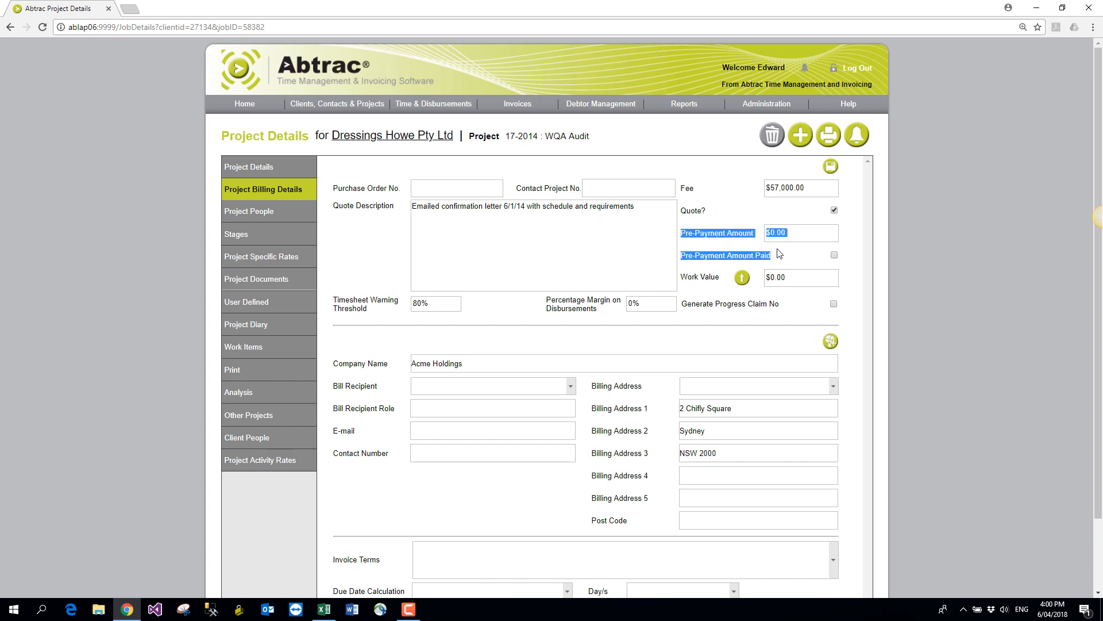
{"action": "left_click", "coordinate": [797, 231]}
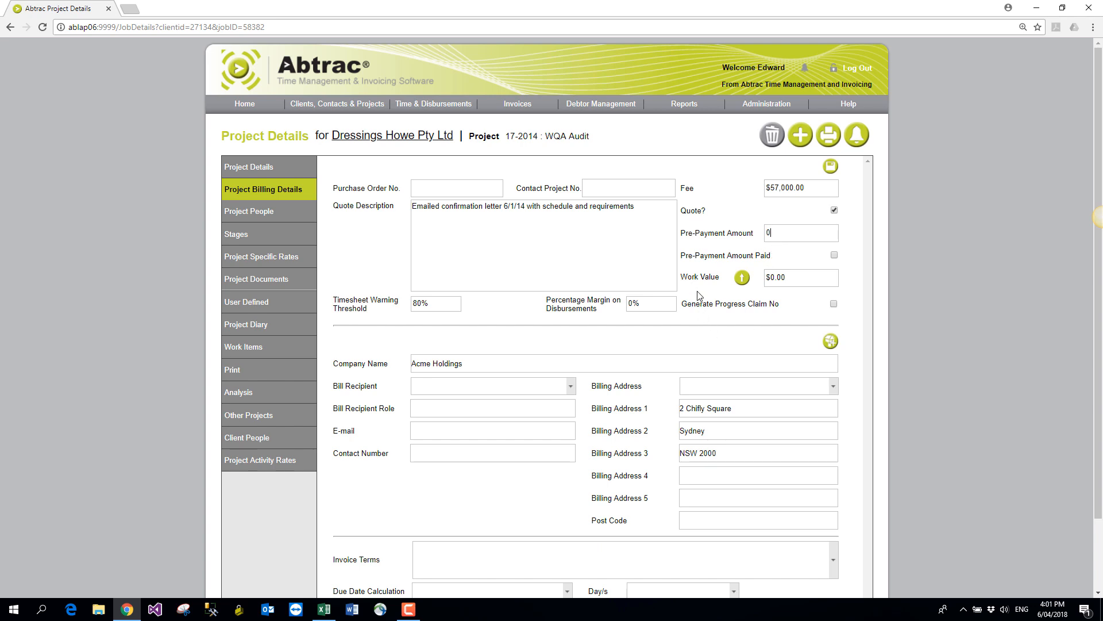
{"action": "left_click_drag", "start_coordinate": [683, 276], "coordinate": [721, 280]}
{"action": "left_click_drag", "start_coordinate": [334, 298], "coordinate": [380, 310]}
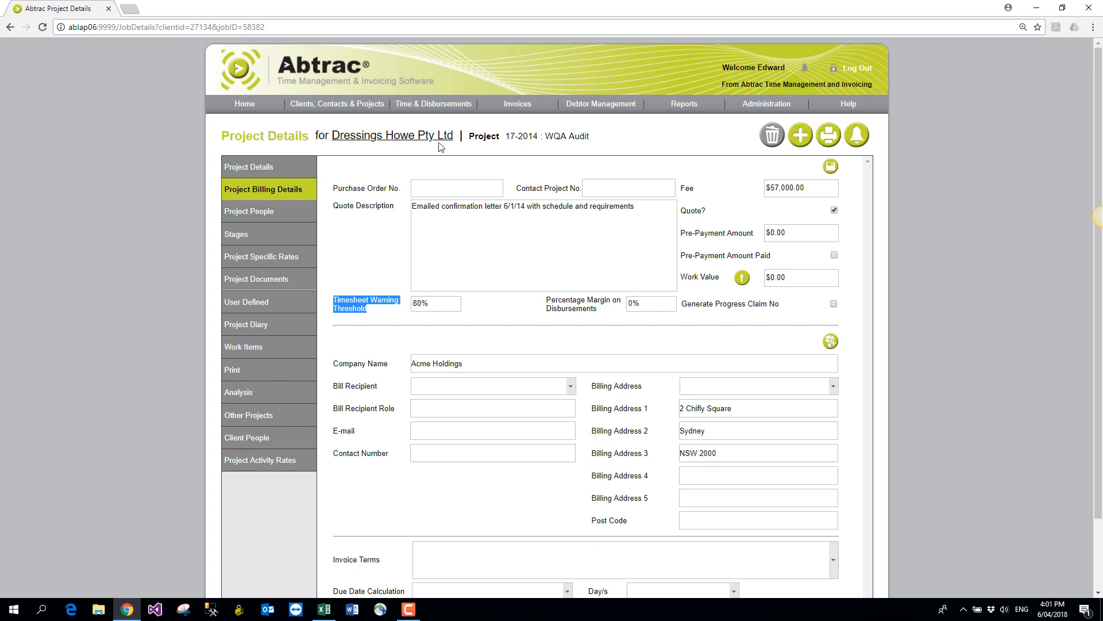
- Examine the Receives Threshold Alerts option of the Abtrac employee among the project people and return to the project
{"action": "mouse_move", "coordinate": [422, 111]}
{"action": "left_click", "coordinate": [257, 216]}
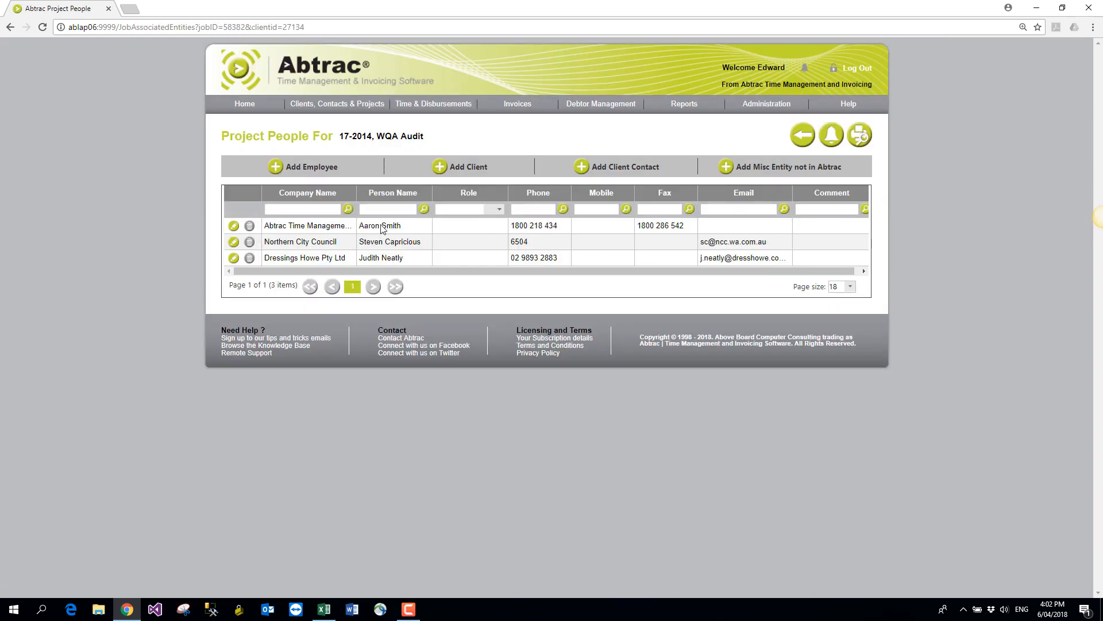
{"action": "left_click", "coordinate": [234, 226]}
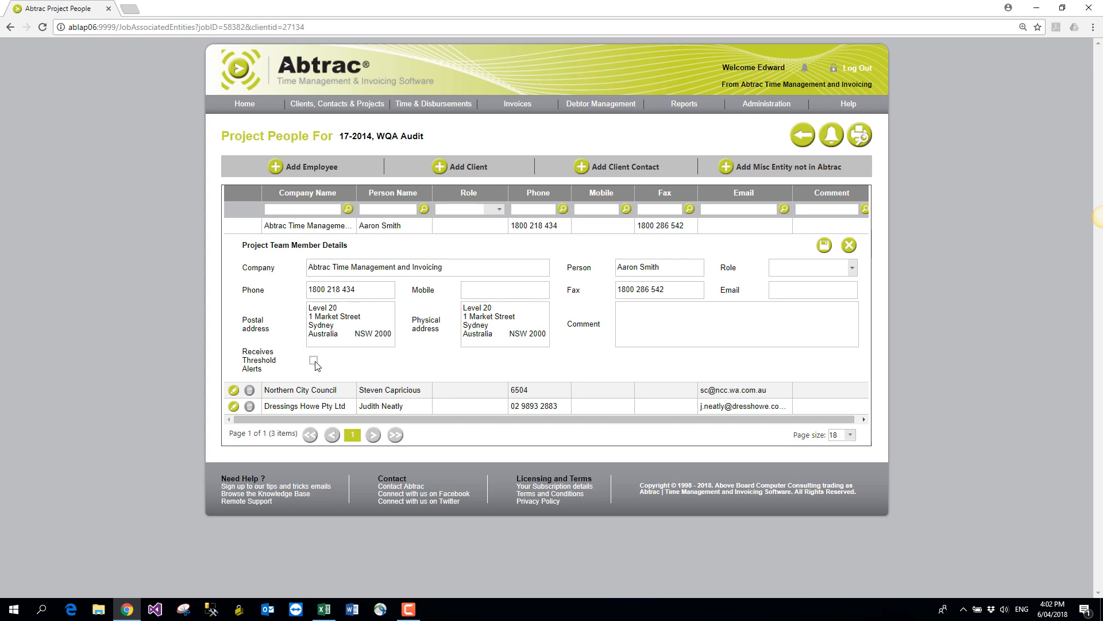
{"action": "left_click_drag", "start_coordinate": [244, 353], "coordinate": [273, 368]}
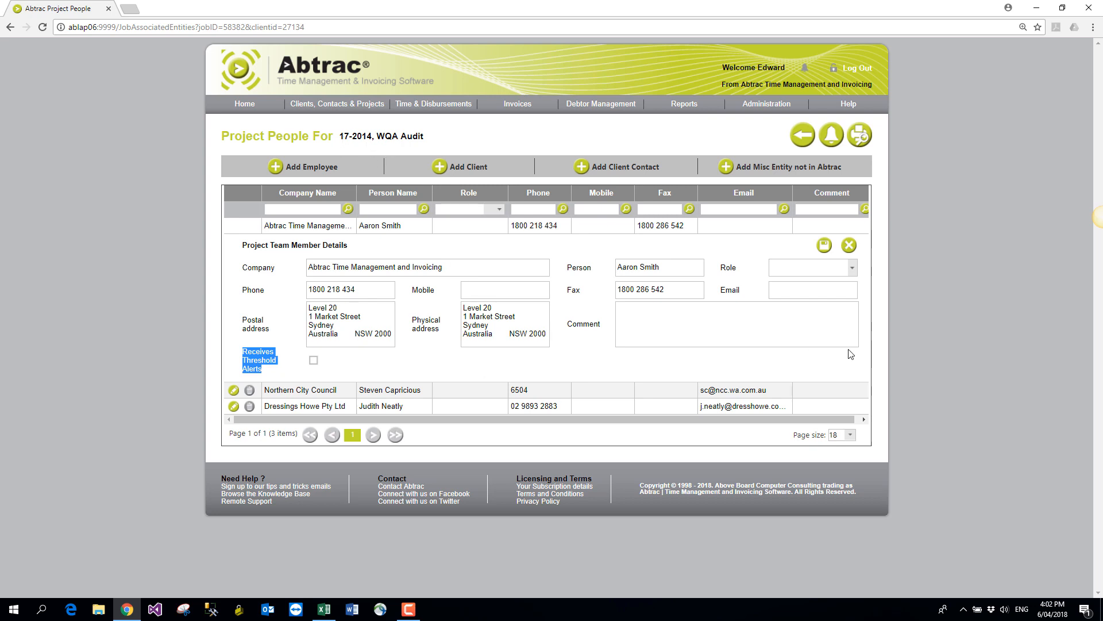
{"action": "left_click", "coordinate": [802, 135]}
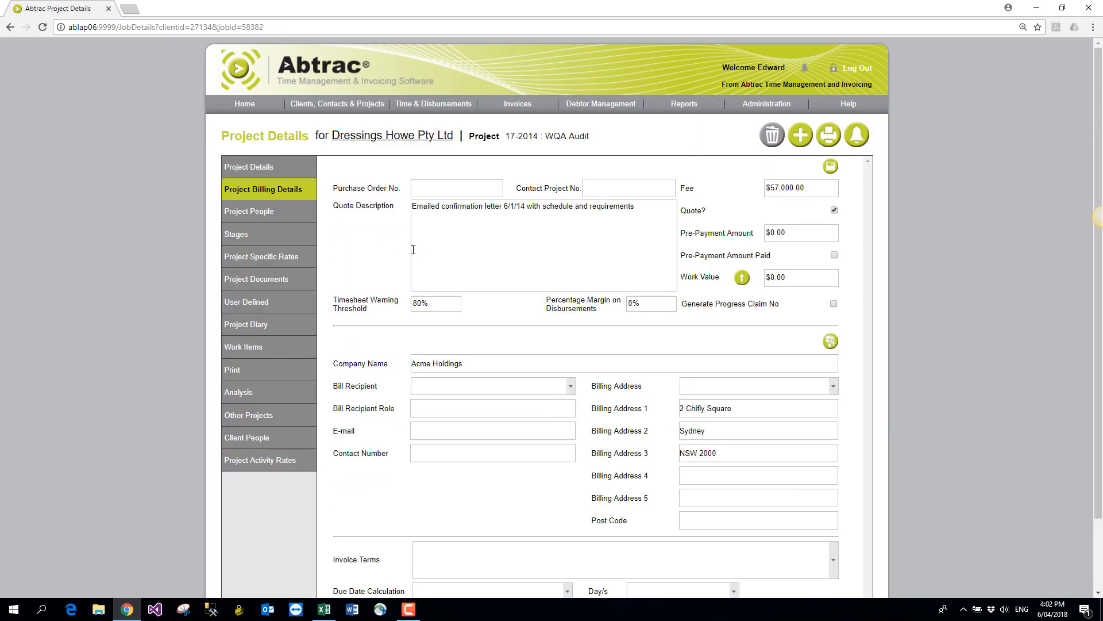
- Review the bill recipient, billing address, invoice terms and due date fields in the project's billing details
{"action": "scroll", "coordinate": [415, 251], "scroll_direction": "down", "scroll_amount": 2}
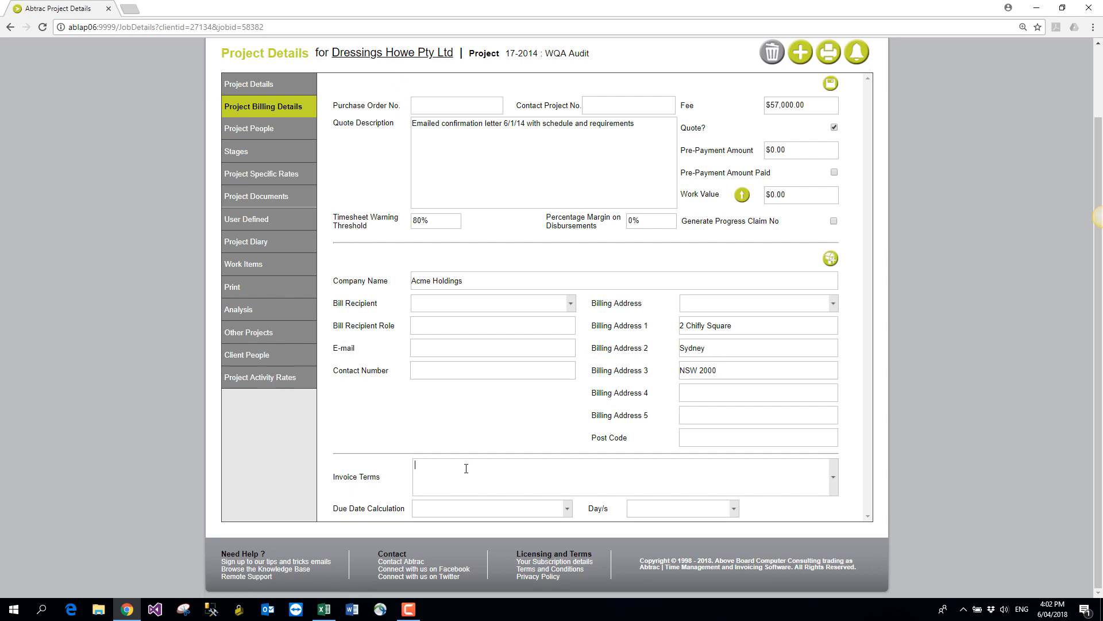
{"action": "scroll", "coordinate": [466, 463], "scroll_direction": "up", "scroll_amount": 1}
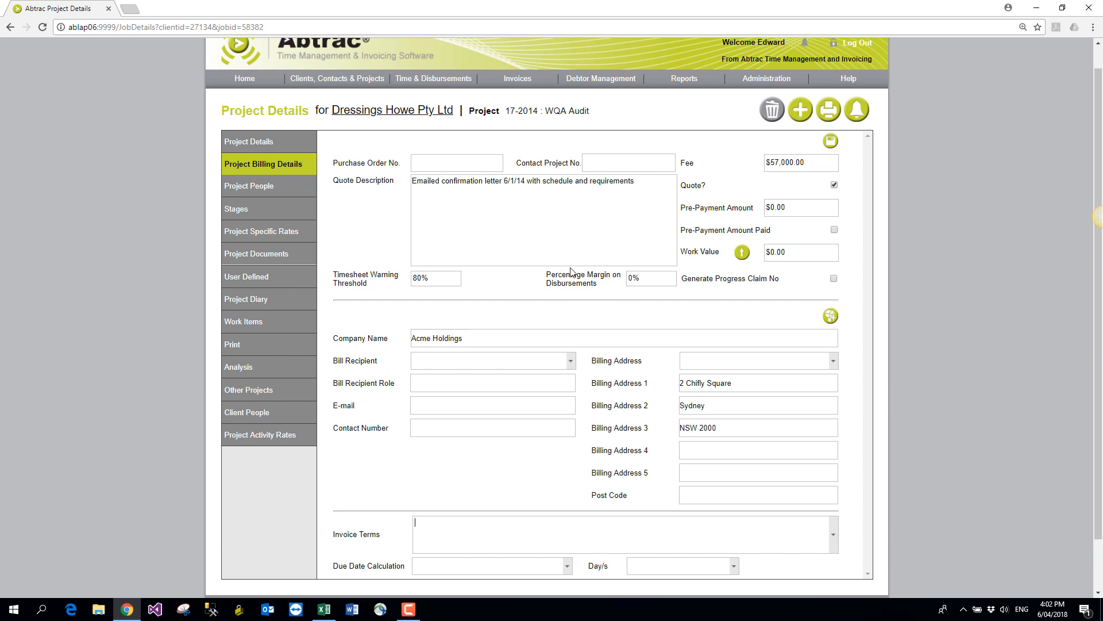
{"action": "scroll", "coordinate": [488, 517], "scroll_direction": "up", "scroll_amount": 1}
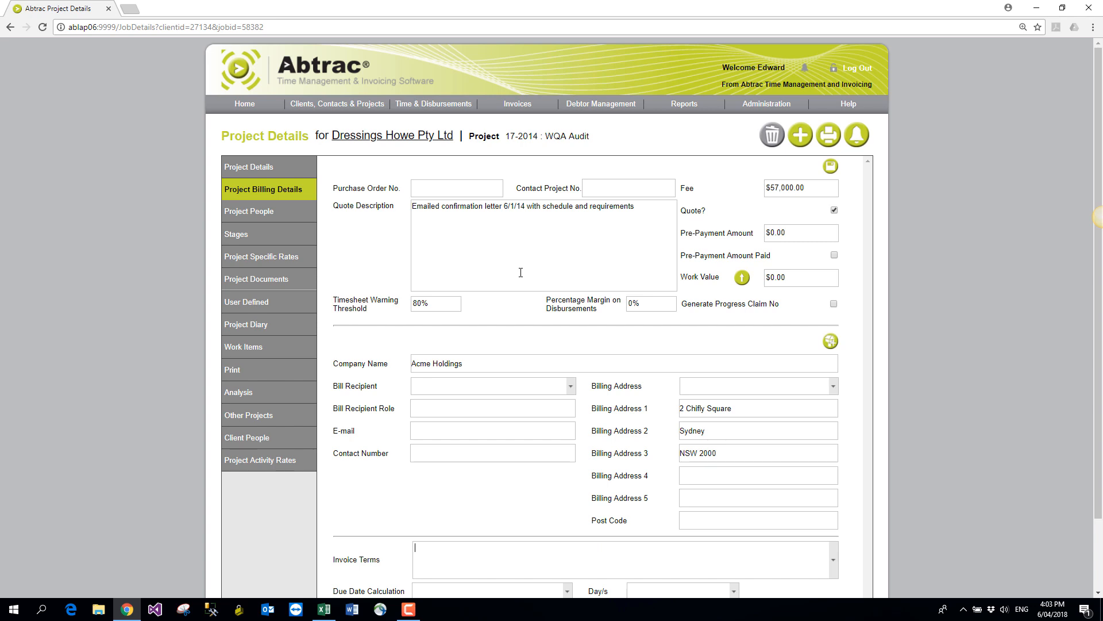
- Open the project's stages and review their fee estimates, disbursements and subconsultant amounts
{"action": "left_click", "coordinate": [275, 245]}
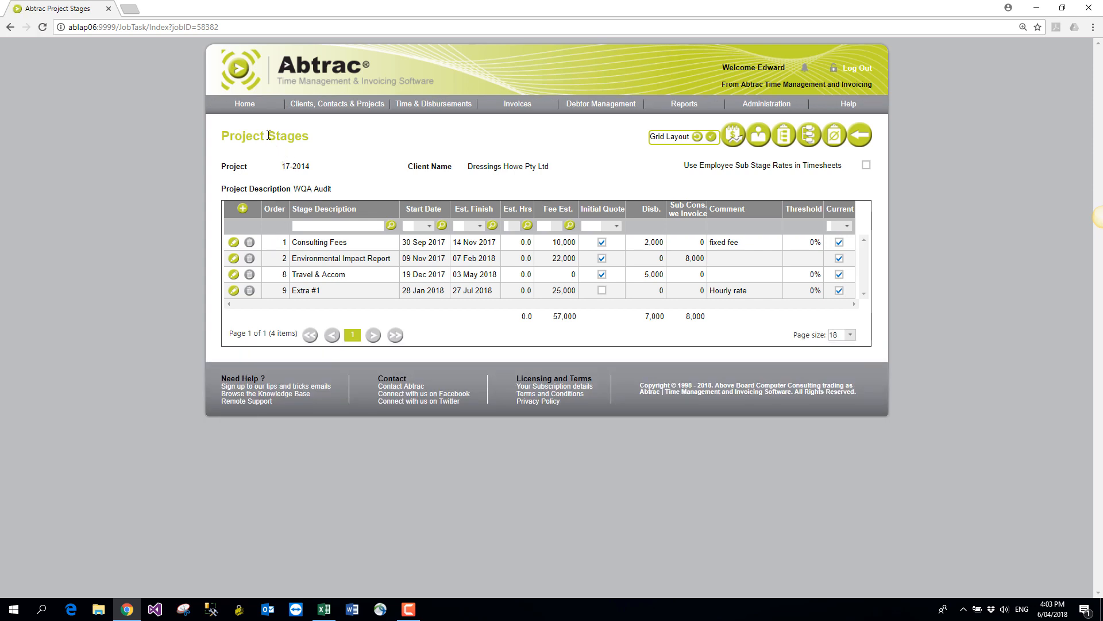
{"action": "left_click_drag", "start_coordinate": [268, 135], "coordinate": [308, 142]}
{"action": "left_click_drag", "start_coordinate": [223, 135], "coordinate": [264, 136]}
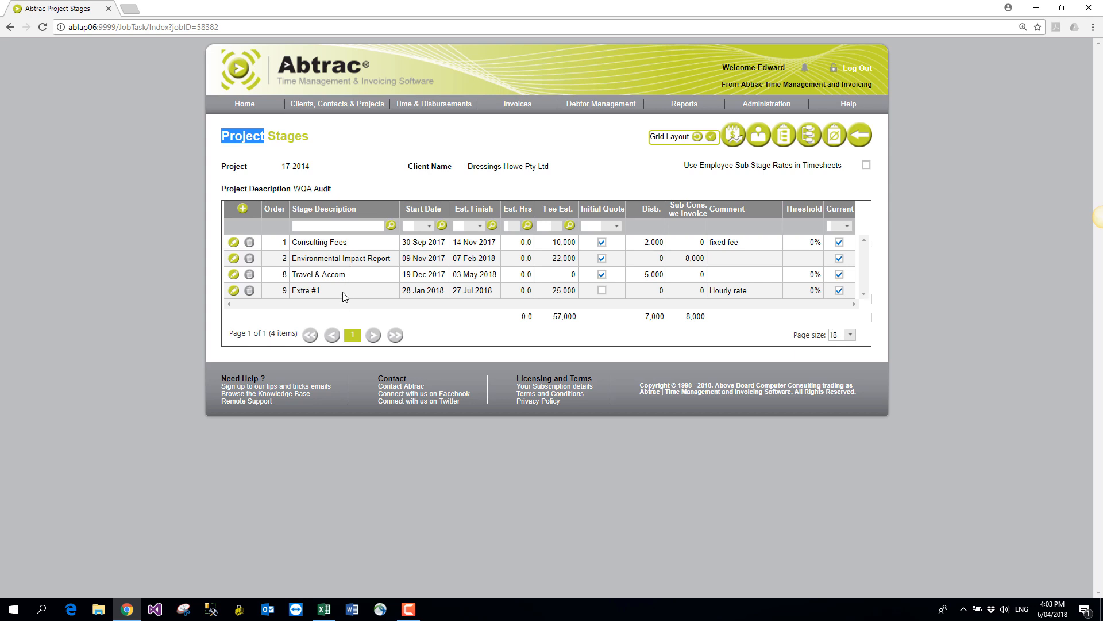
{"action": "left_click", "coordinate": [548, 247]}
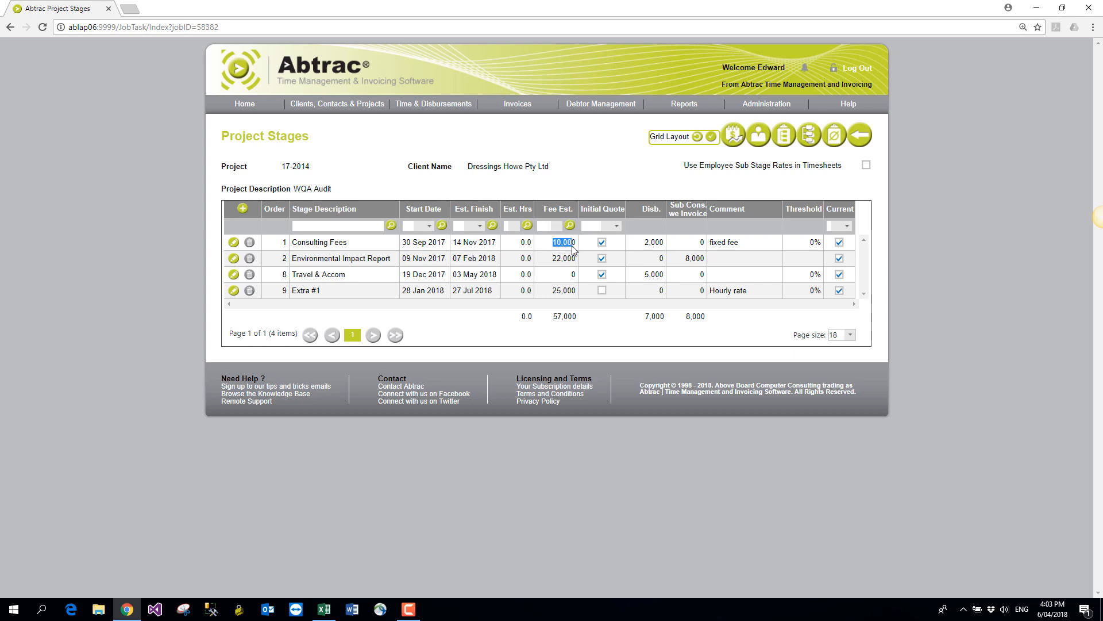
{"action": "left_click", "coordinate": [553, 260]}
{"action": "left_click", "coordinate": [641, 276]}
{"action": "left_click", "coordinate": [647, 243]}
{"action": "left_click", "coordinate": [680, 262]}
- Examine the Extra #1 stage's fee estimate and rate comment, and the stage threshold setting
{"action": "left_click", "coordinate": [550, 292]}
{"action": "left_click_drag", "start_coordinate": [550, 296], "coordinate": [576, 295]}
{"action": "left_click_drag", "start_coordinate": [750, 292], "coordinate": [704, 294]}
{"action": "left_click", "coordinate": [803, 247]}
- View the project's forecast by fees and disbursements and by resource requirements, and leave the forecast
{"action": "left_click", "coordinate": [733, 137]}
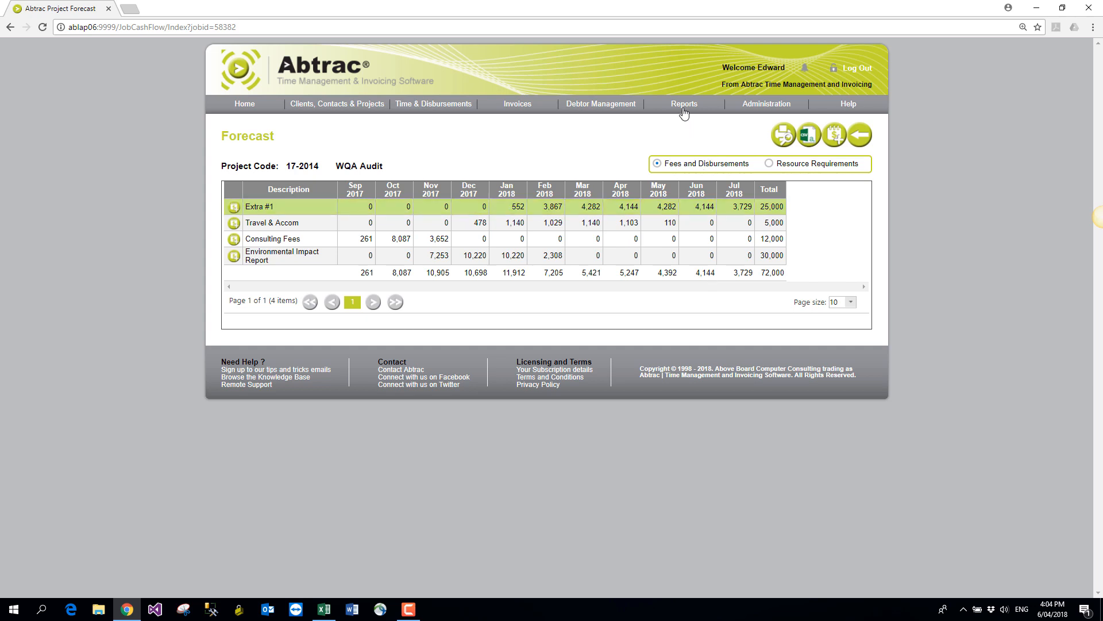
{"action": "mouse_move", "coordinate": [684, 104]}
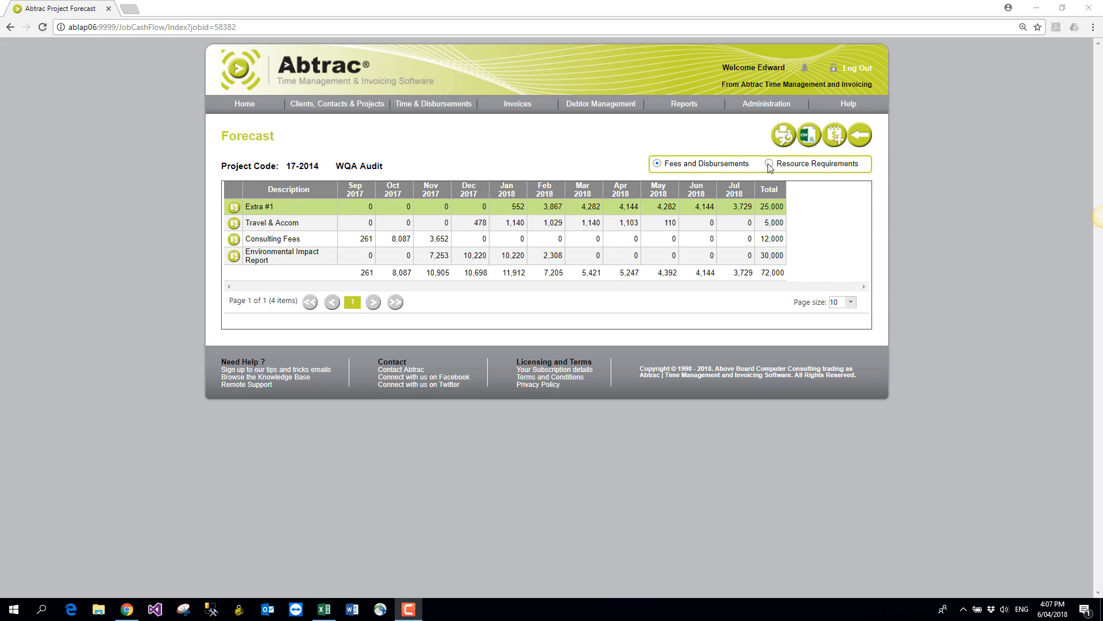
{"action": "left_click", "coordinate": [769, 164]}
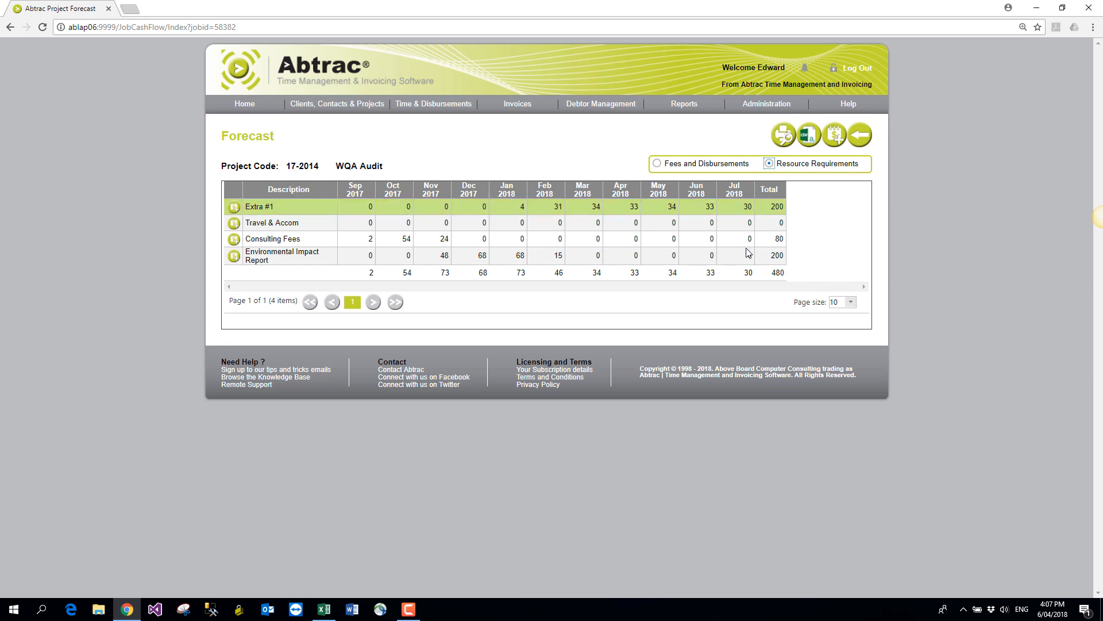
{"action": "left_click", "coordinate": [861, 139]}
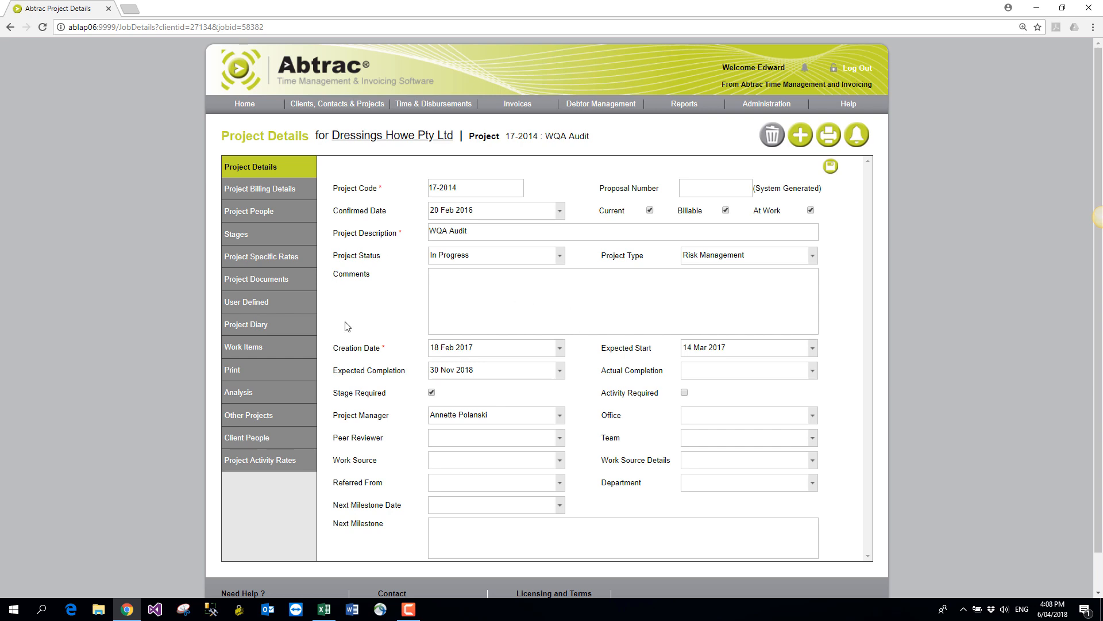
- Try a project diary entry dated 06 Apr 2018 with the employee entering it selected, discard it and return to the project
{"action": "left_click", "coordinate": [279, 328]}
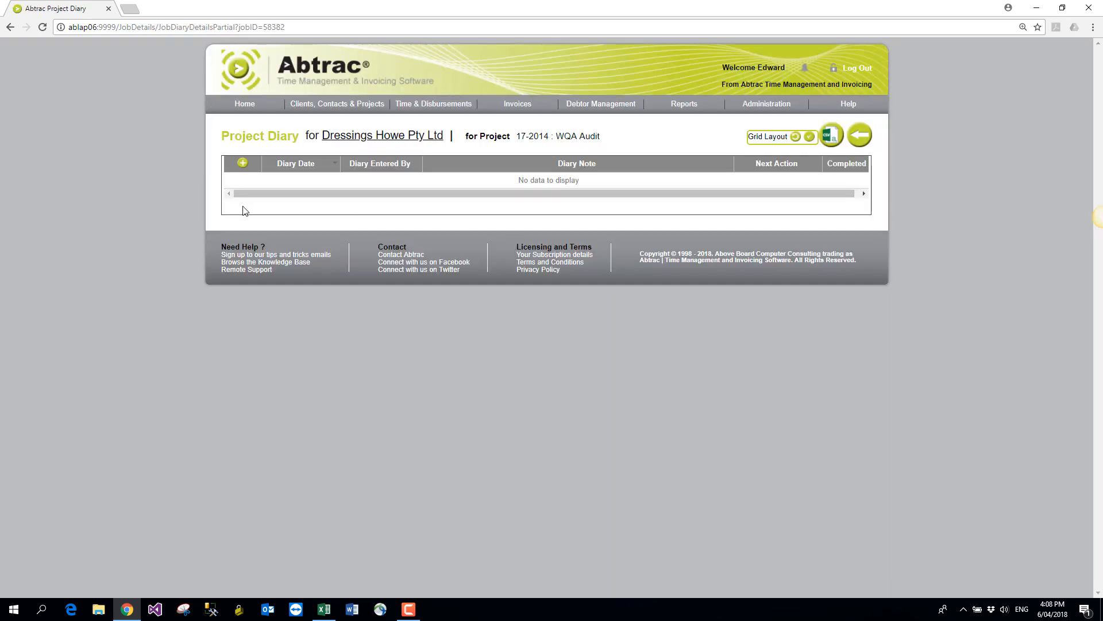
{"action": "left_click", "coordinate": [243, 162]}
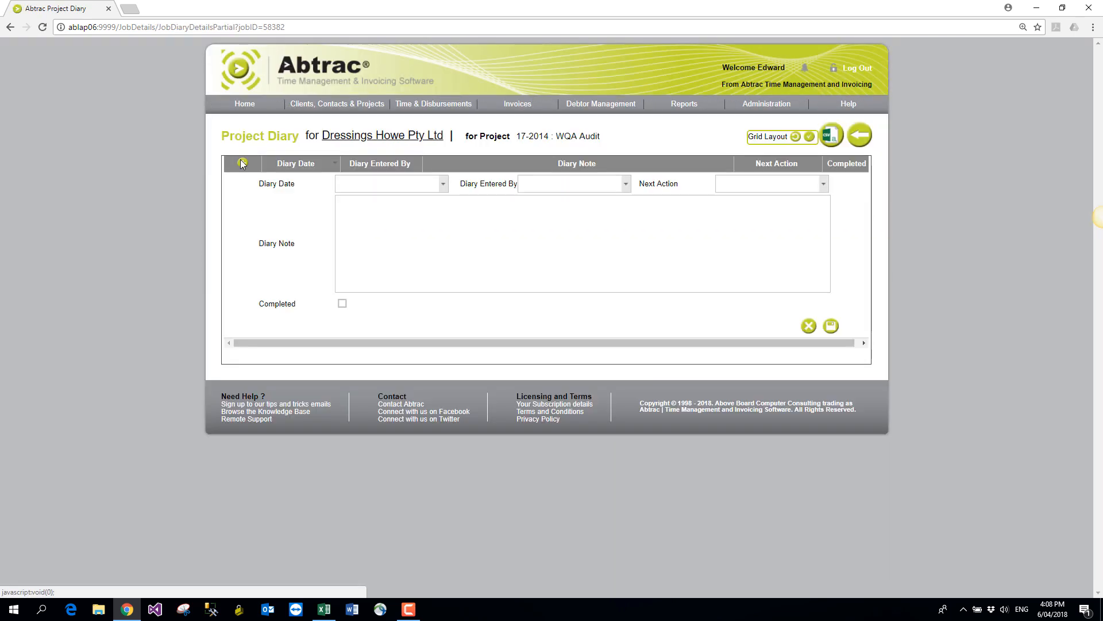
{"action": "left_click", "coordinate": [442, 186]}
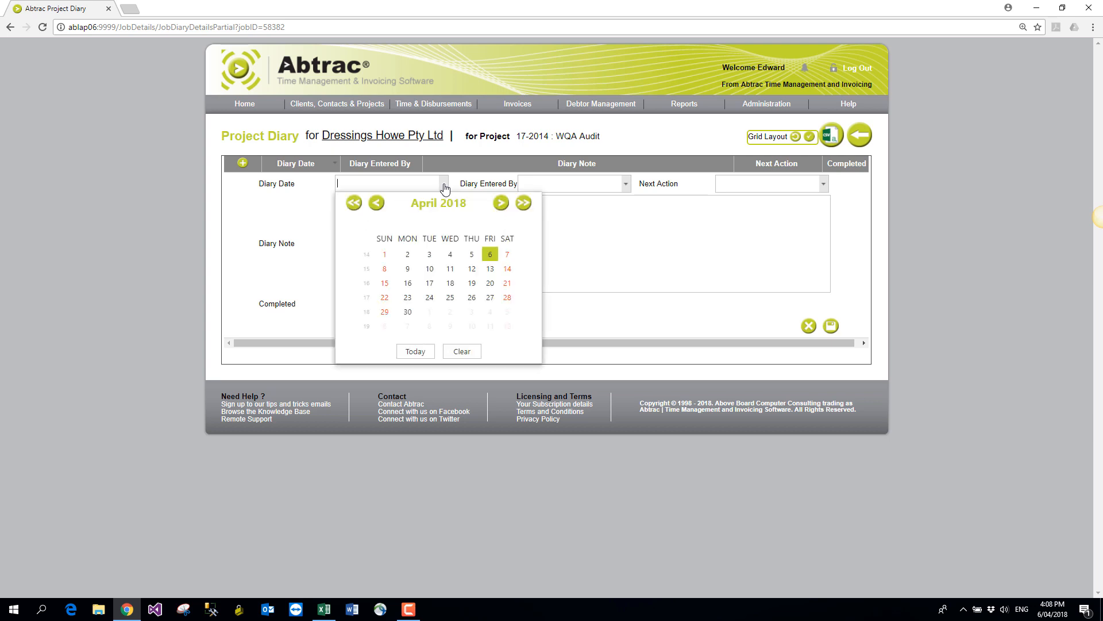
{"action": "left_click", "coordinate": [416, 351]}
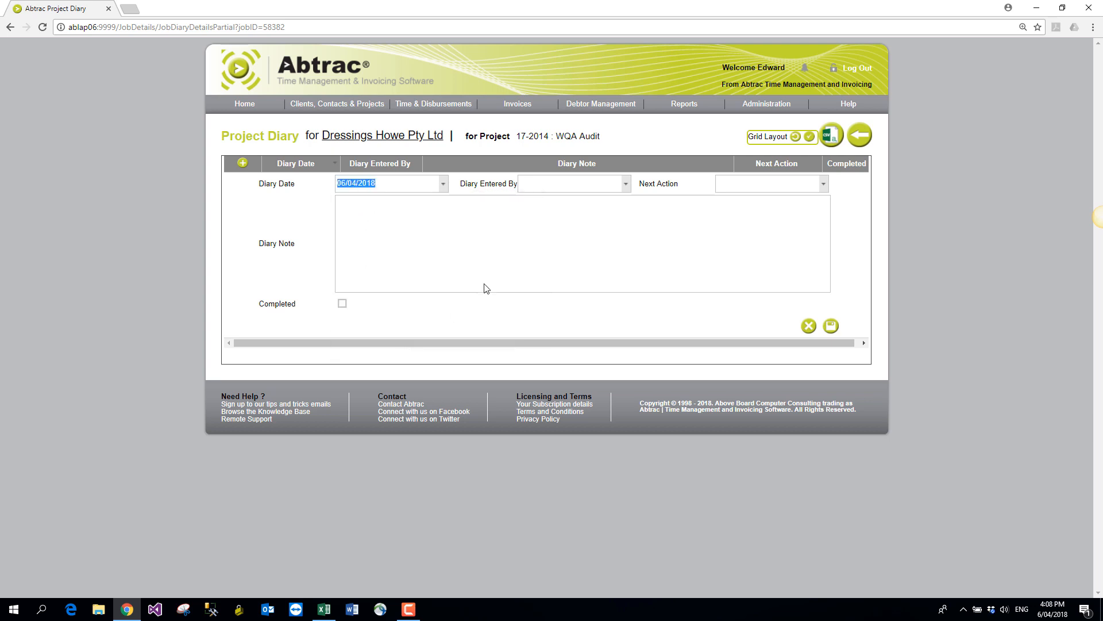
{"action": "left_click", "coordinate": [626, 184]}
{"action": "left_click", "coordinate": [546, 233]}
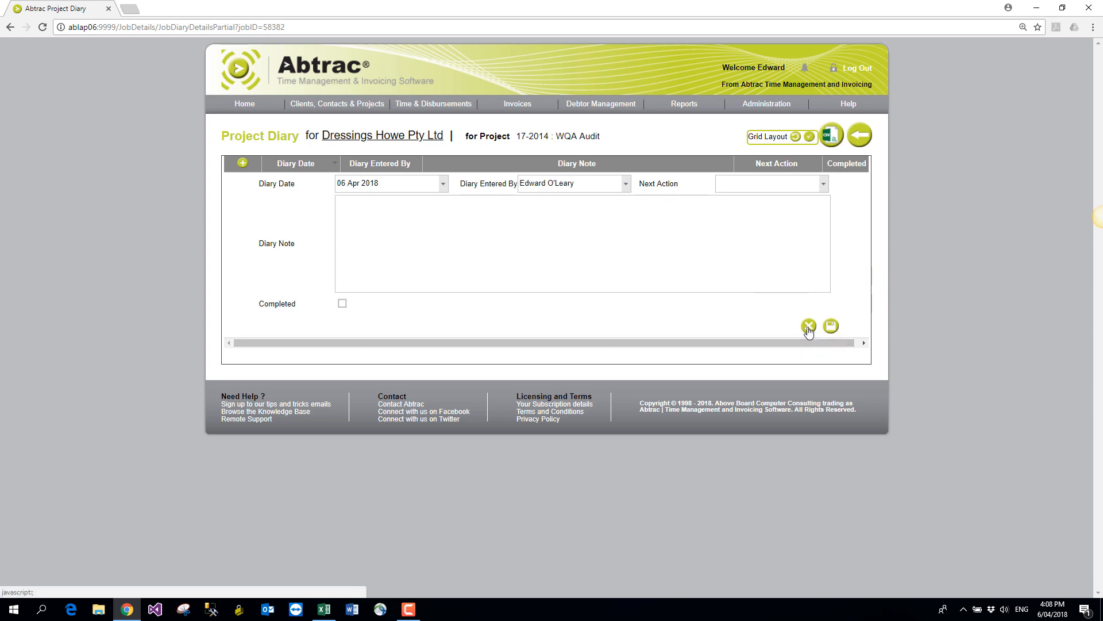
{"action": "left_click", "coordinate": [808, 326]}
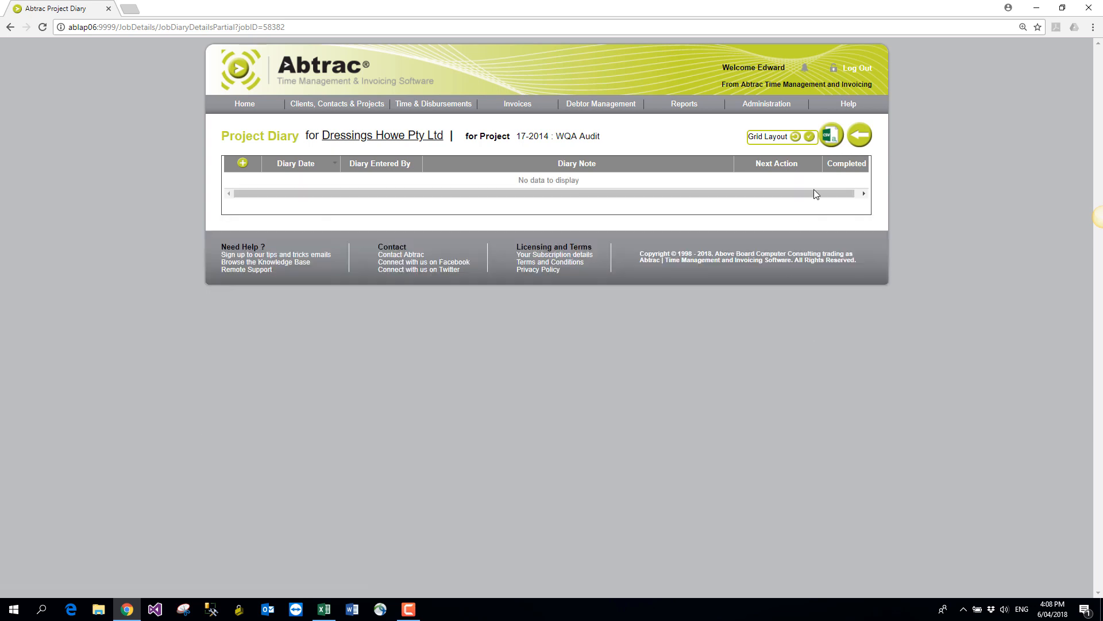
{"action": "left_click", "coordinate": [862, 136]}
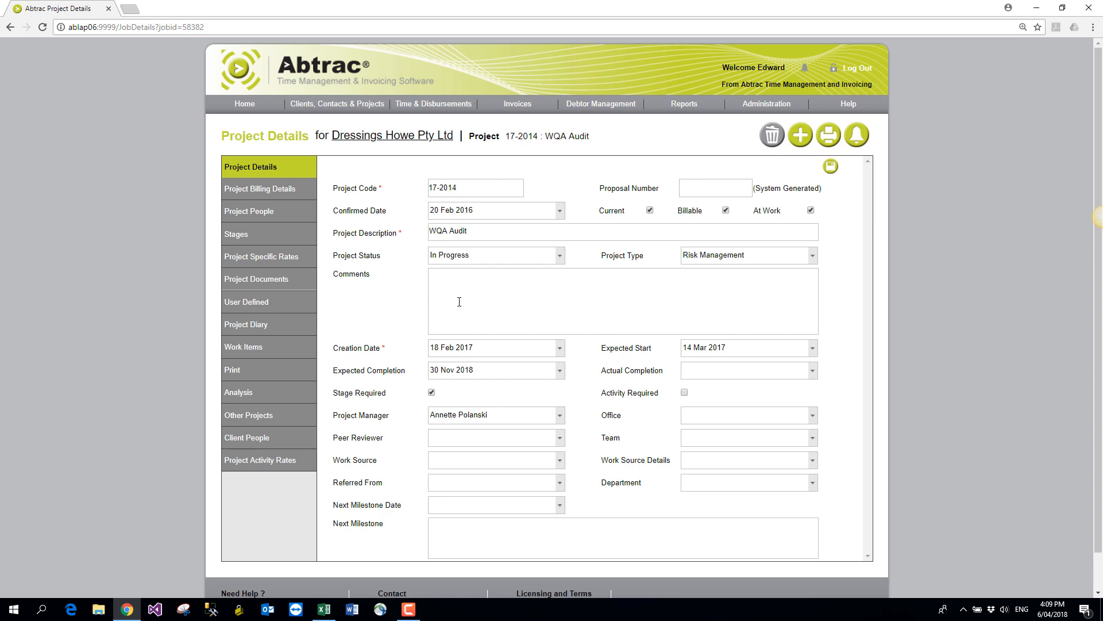
- Open the project's site meetings work item and review its description and the required time and due dates of its scheduled work
{"action": "mouse_move", "coordinate": [428, 106]}
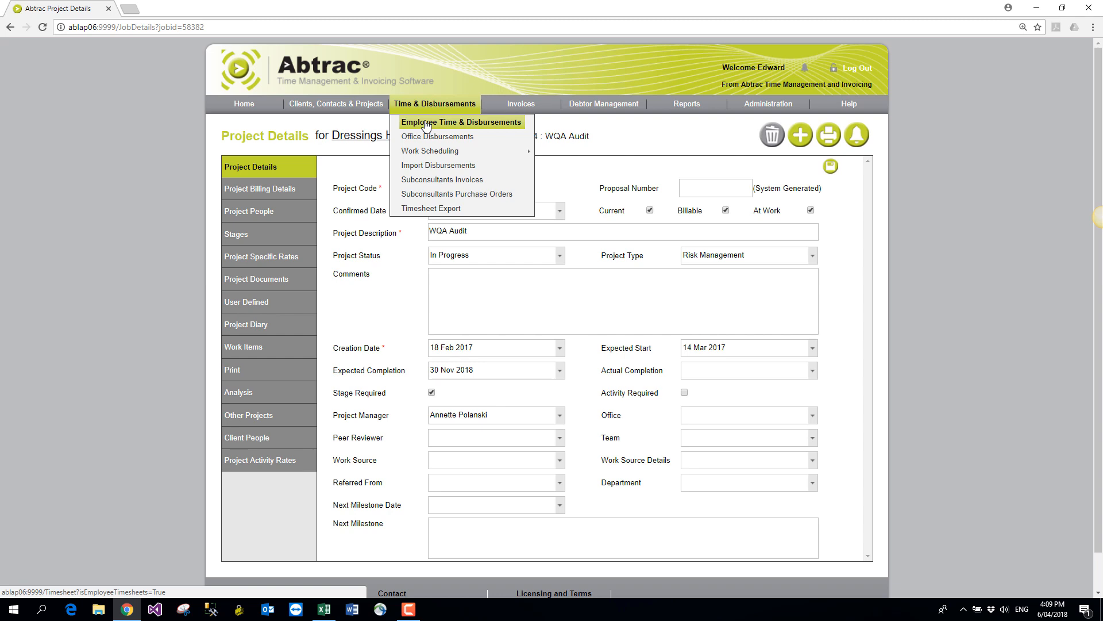
{"action": "mouse_move", "coordinate": [428, 153]}
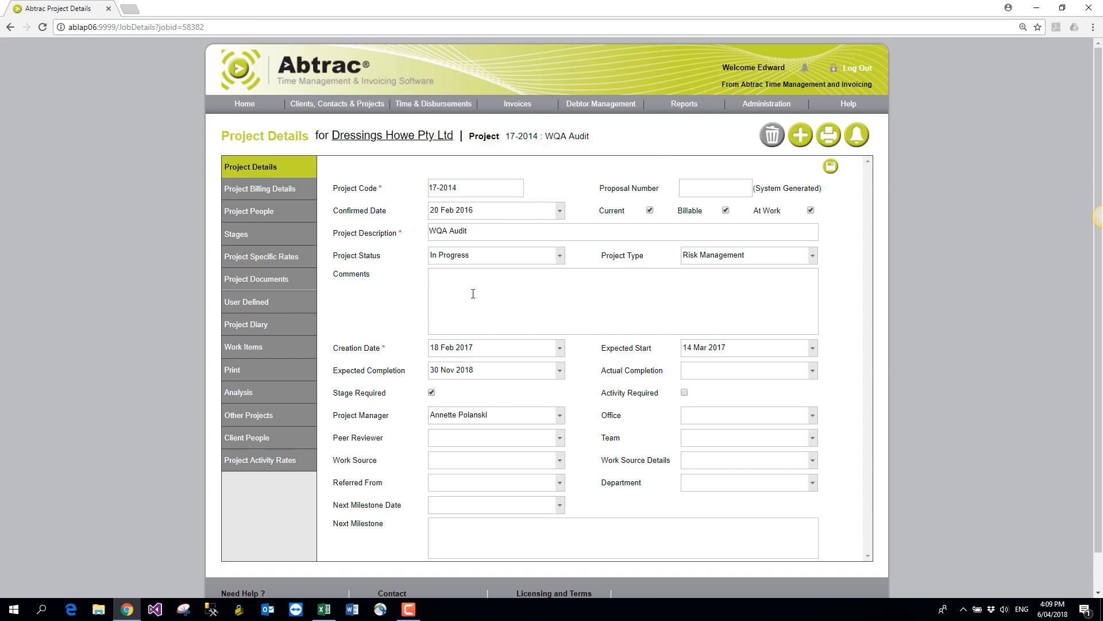
{"action": "left_click", "coordinate": [279, 352]}
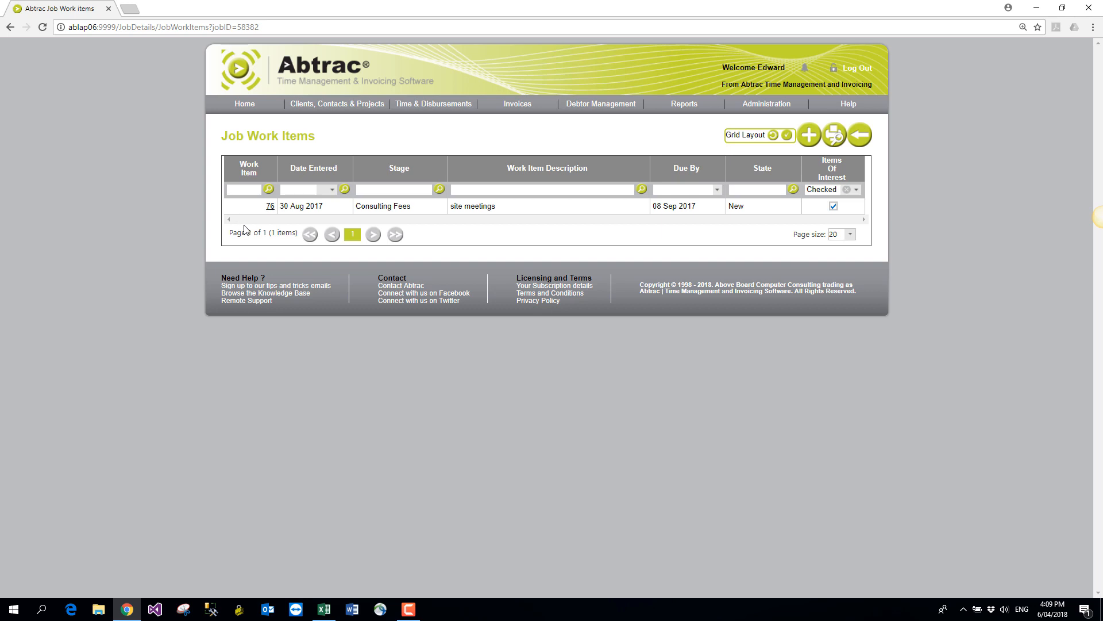
{"action": "left_click", "coordinate": [269, 208]}
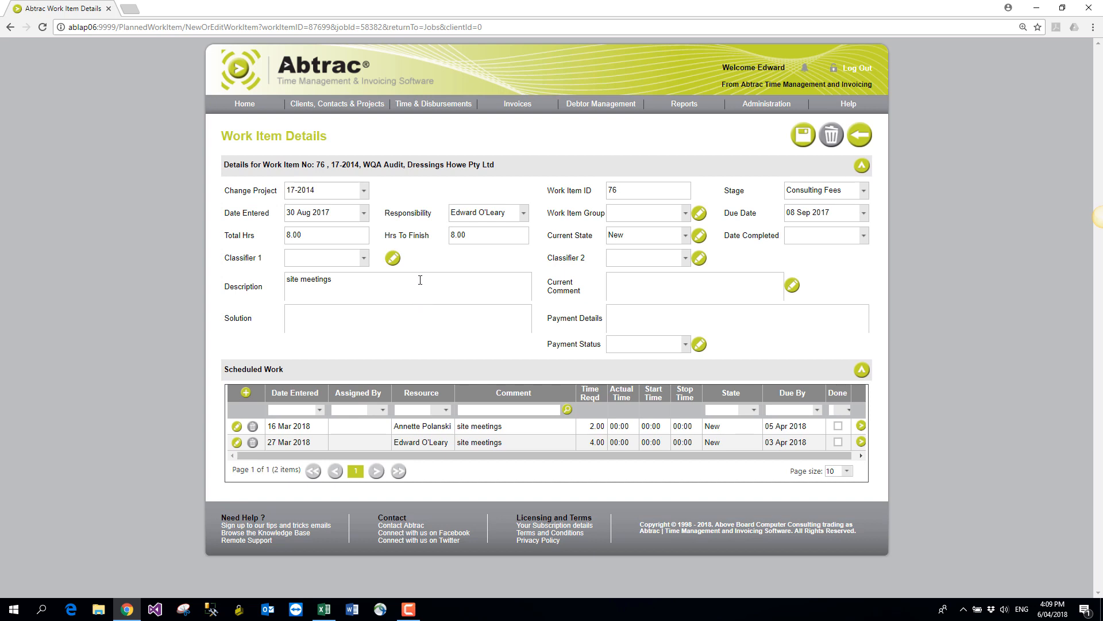
{"action": "left_click", "coordinate": [341, 281]}
{"action": "left_click_drag", "start_coordinate": [814, 430], "coordinate": [757, 430]}
{"action": "left_click_drag", "start_coordinate": [590, 444], "coordinate": [609, 445]}
{"action": "left_click_drag", "start_coordinate": [820, 443], "coordinate": [764, 443]}
- Examine the work item's current state choices and which states are marked as items of interest
{"action": "left_click", "coordinate": [687, 235]}
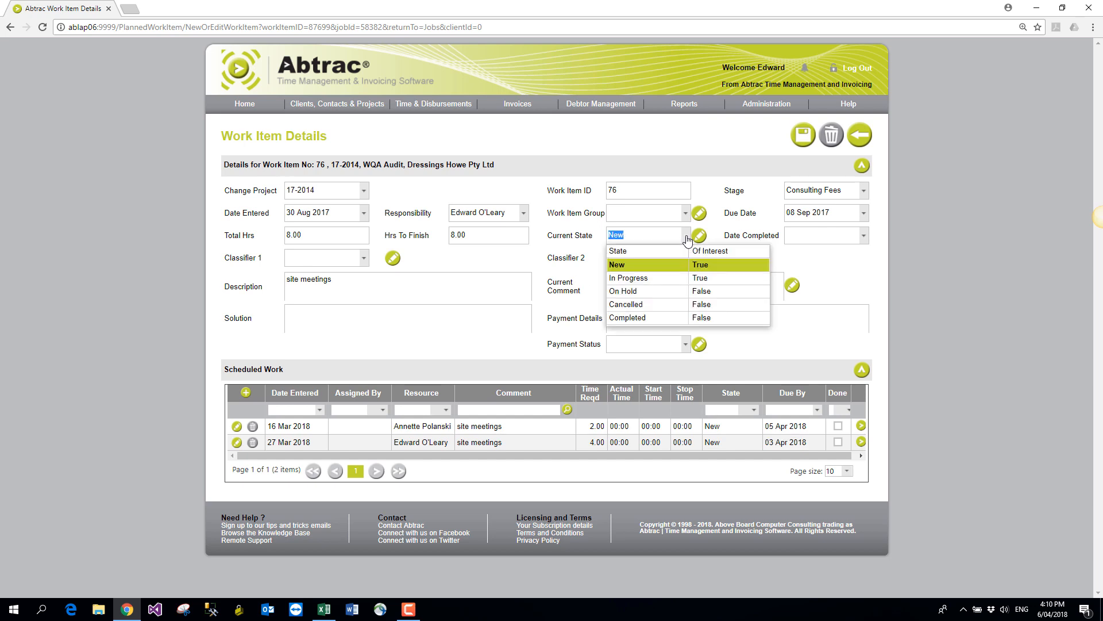
{"action": "left_click", "coordinate": [686, 235]}
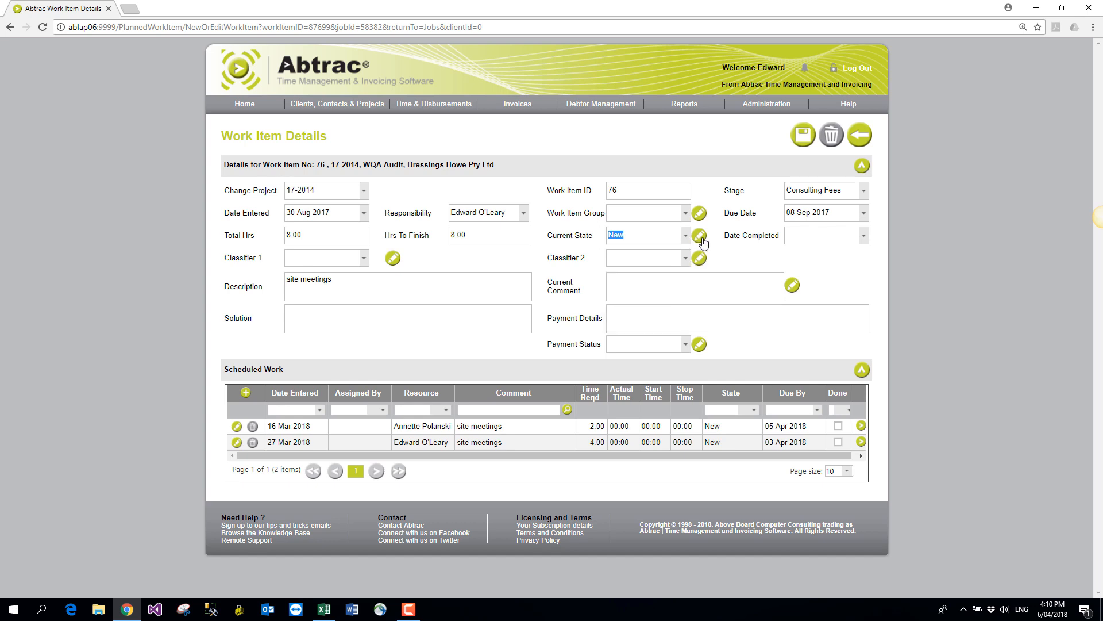
{"action": "left_click", "coordinate": [699, 235]}
{"action": "left_click", "coordinate": [766, 298]}
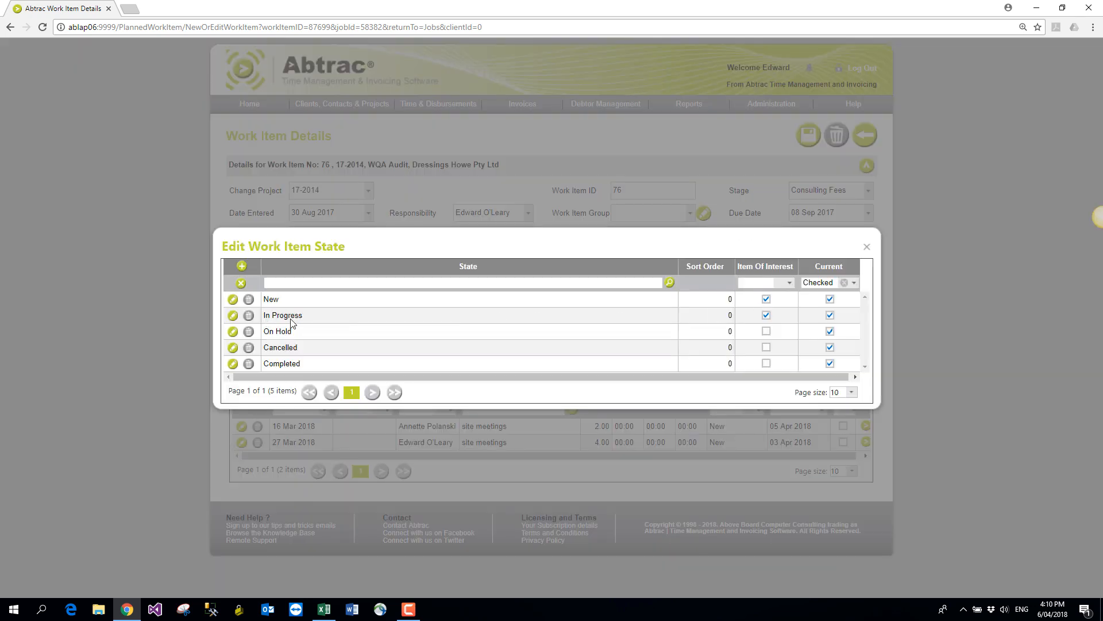
{"action": "mouse_move", "coordinate": [270, 331]}
{"action": "left_mouse_down"}
{"action": "mouse_move", "coordinate": [288, 332]}
{"action": "mouse_move", "coordinate": [278, 347]}
{"action": "left_mouse_up"}
{"action": "left_click", "coordinate": [766, 315]}
{"action": "left_click", "coordinate": [867, 247]}
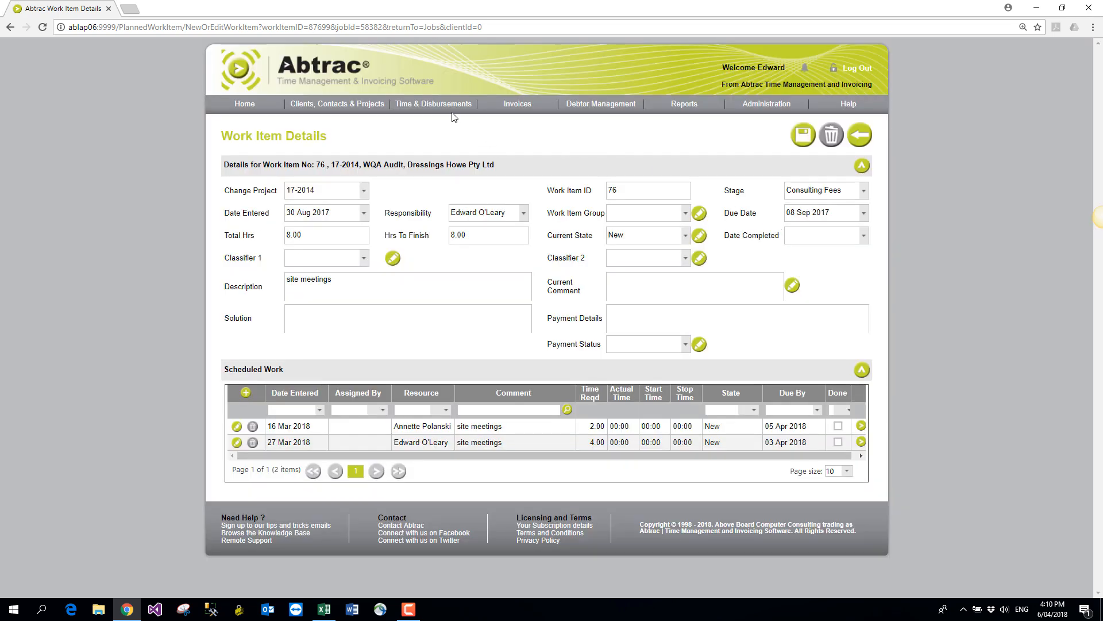
- Open the bulk management list of work items of interest
{"action": "mouse_move", "coordinate": [447, 111]}
{"action": "mouse_move", "coordinate": [437, 151]}
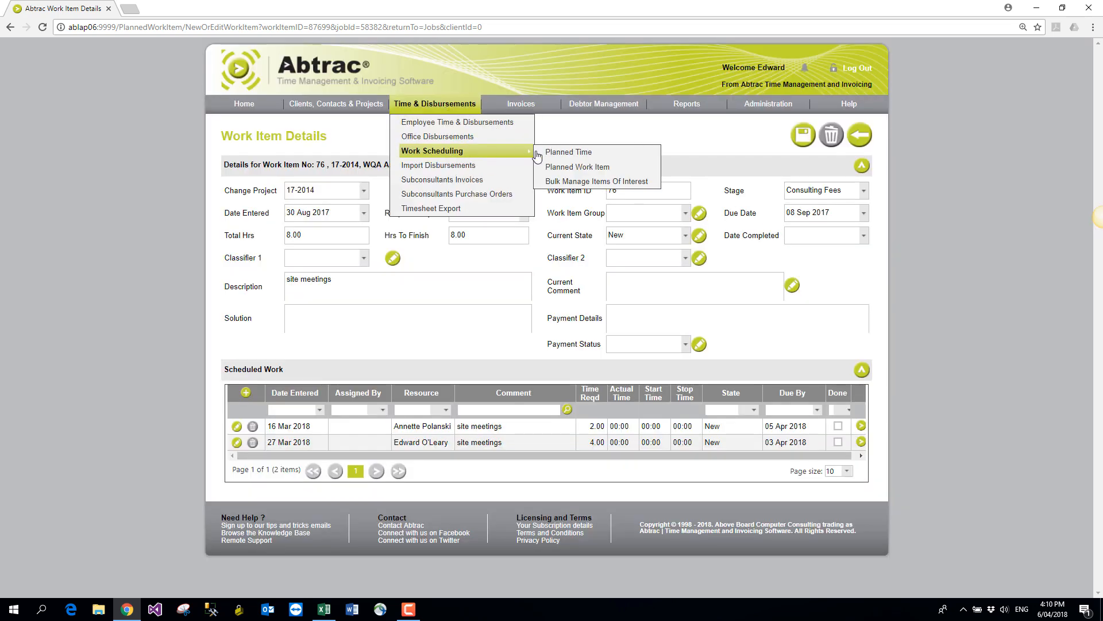
{"action": "left_click", "coordinate": [597, 183]}
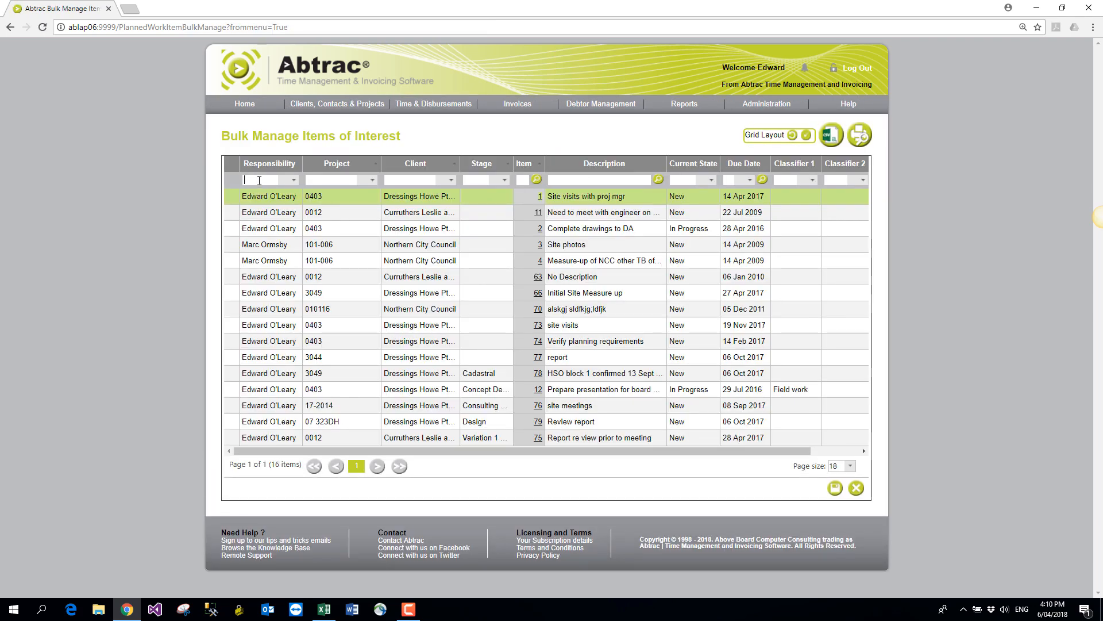
- Filter the items of interest by the responsible employee and by due dates less than or equal to 30 Apr 2018
{"action": "type", "text": "Ed"}
{"action": "left_click", "coordinate": [272, 202]}
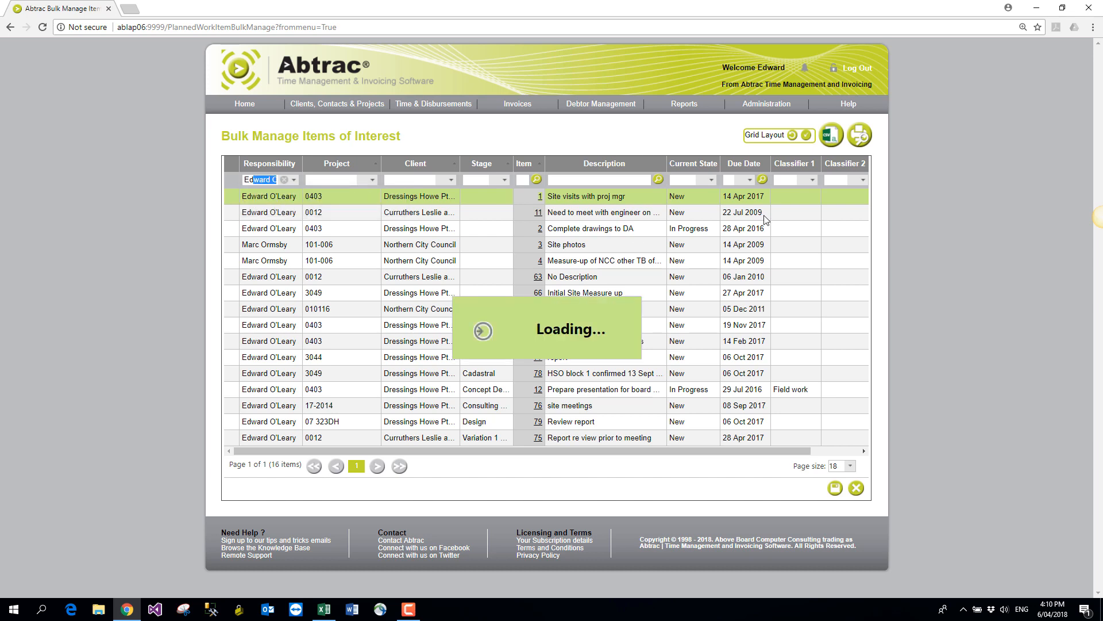
{"action": "left_click", "coordinate": [762, 180]}
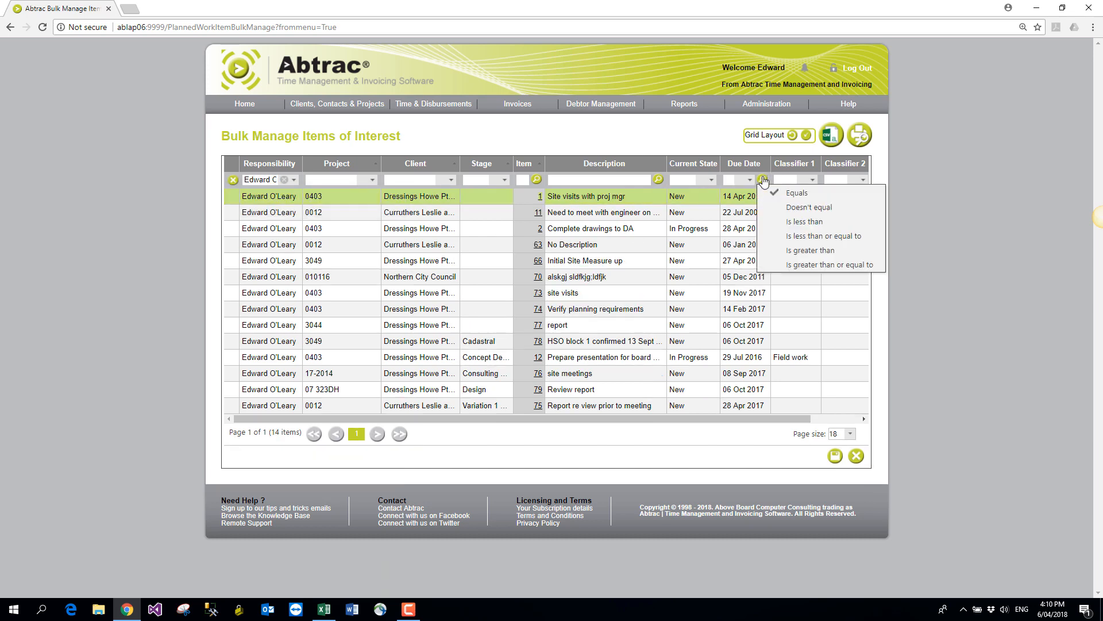
{"action": "left_click", "coordinate": [804, 237]}
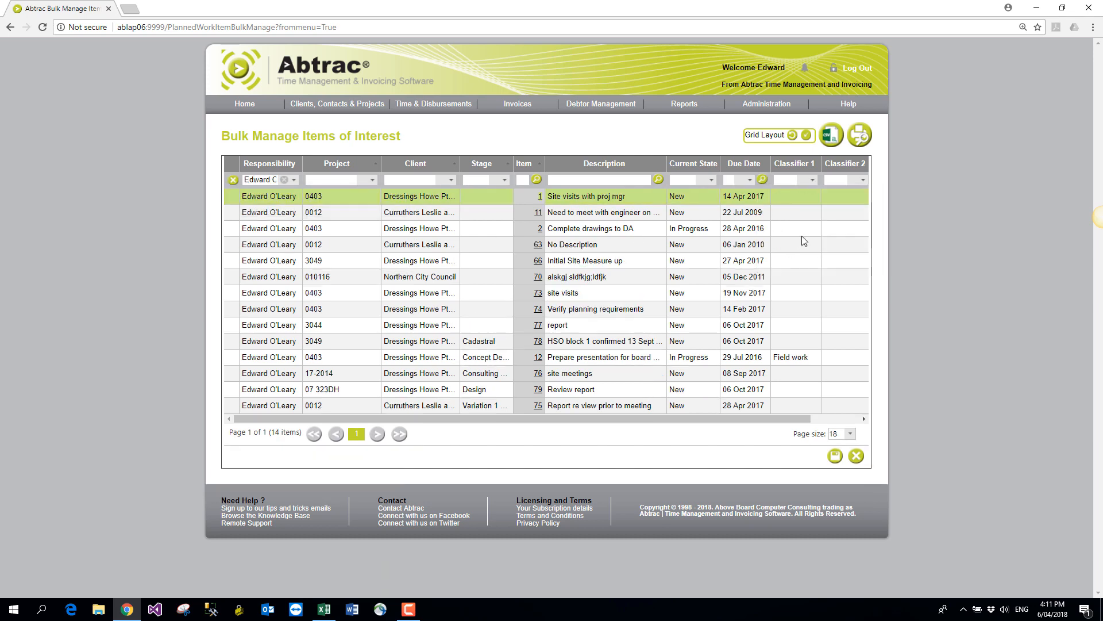
{"action": "left_click", "coordinate": [753, 184]}
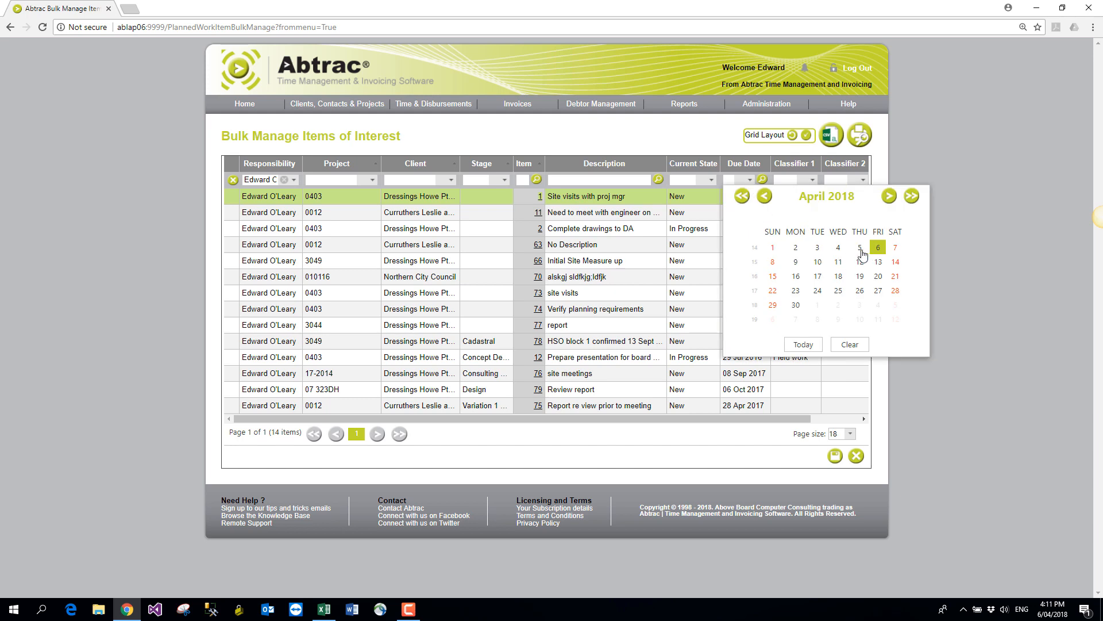
{"action": "left_click", "coordinate": [796, 305]}
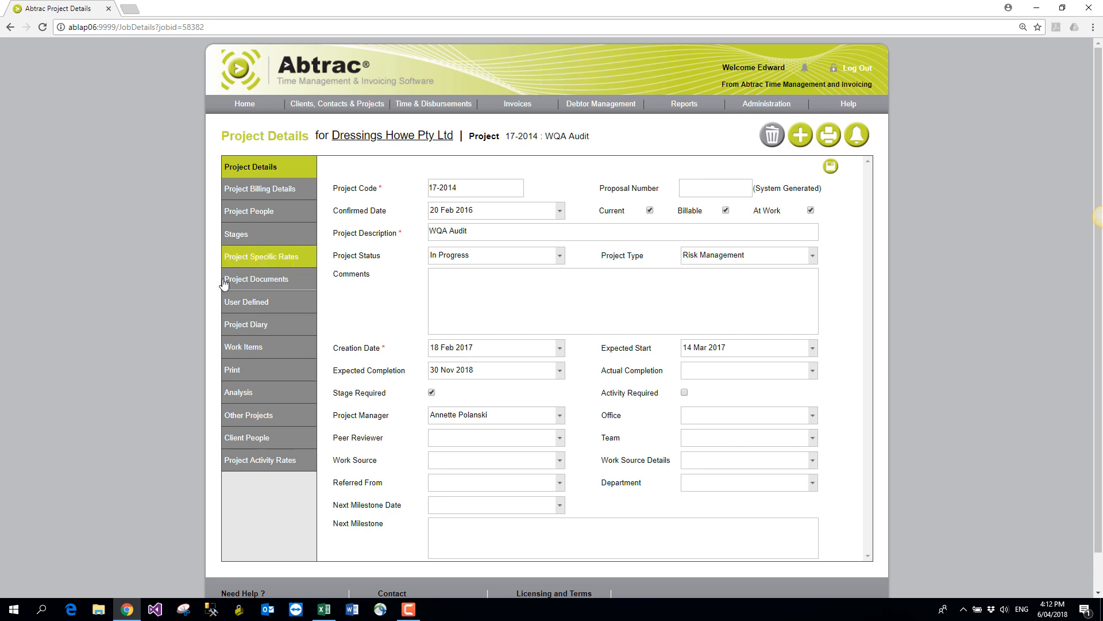
- Preview the project details report with all five print sections included, review its billing address and close the preview
{"action": "left_click", "coordinate": [233, 373]}
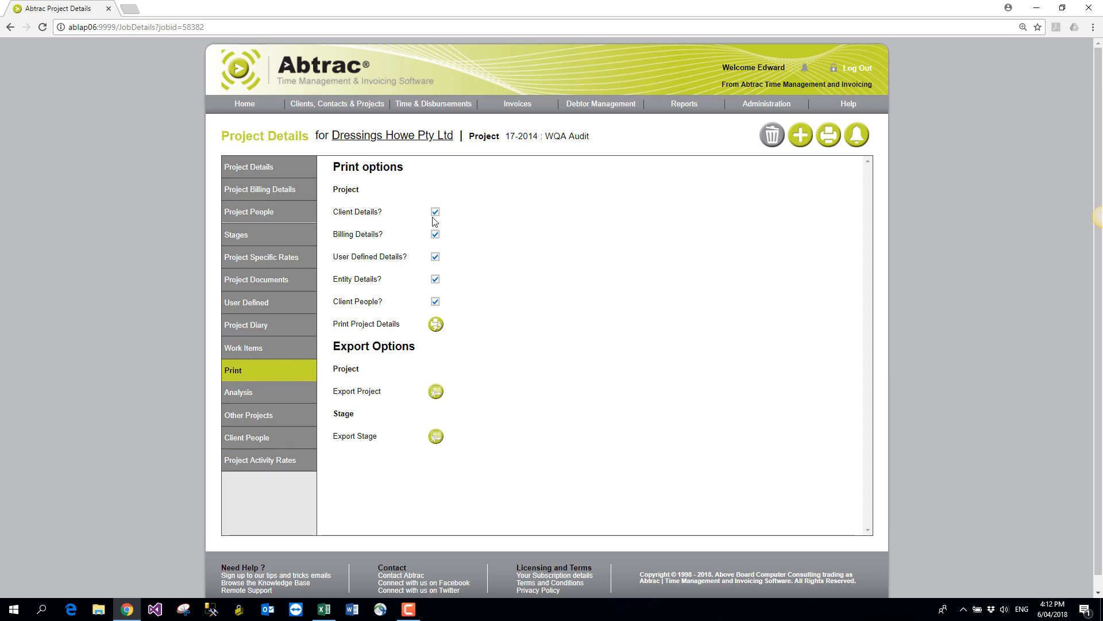
{"action": "left_click", "coordinate": [436, 325]}
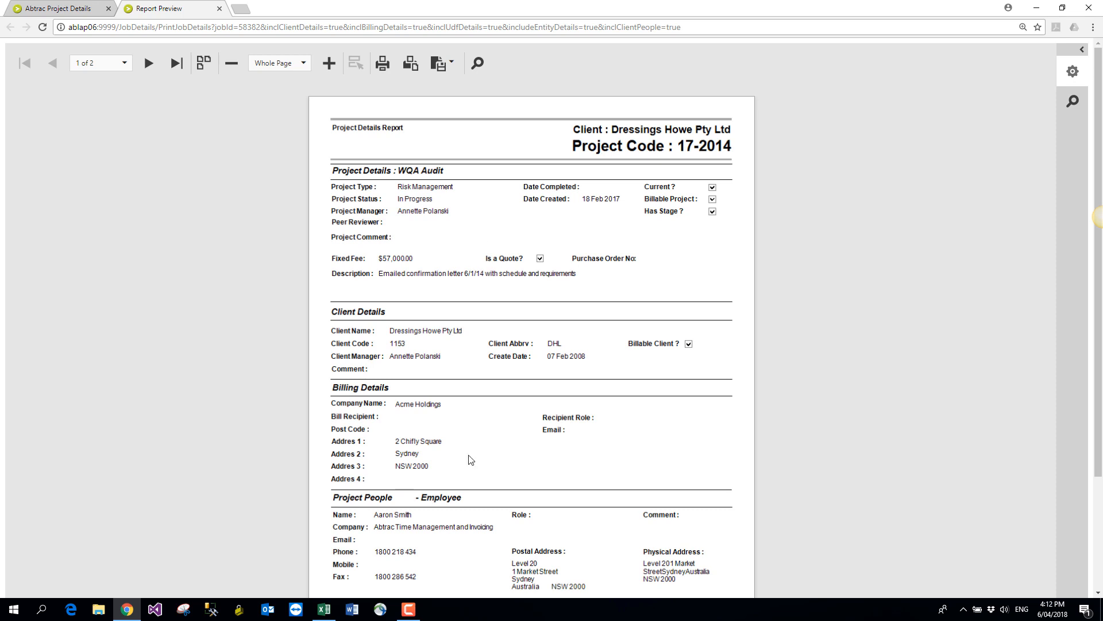
{"action": "left_click", "coordinate": [396, 444]}
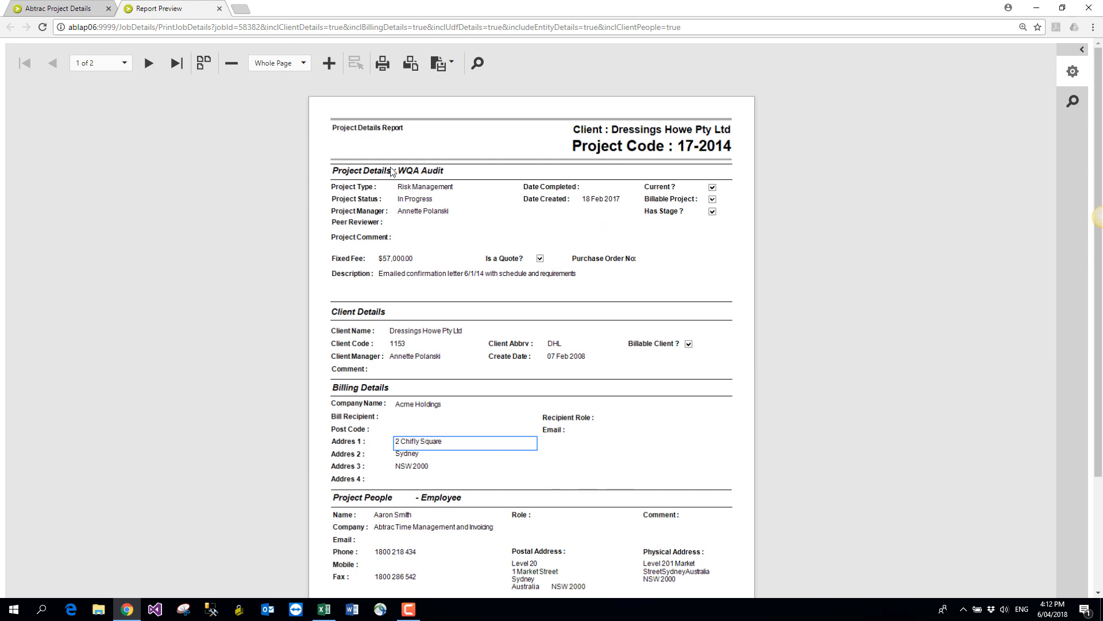
{"action": "left_click", "coordinate": [219, 8]}
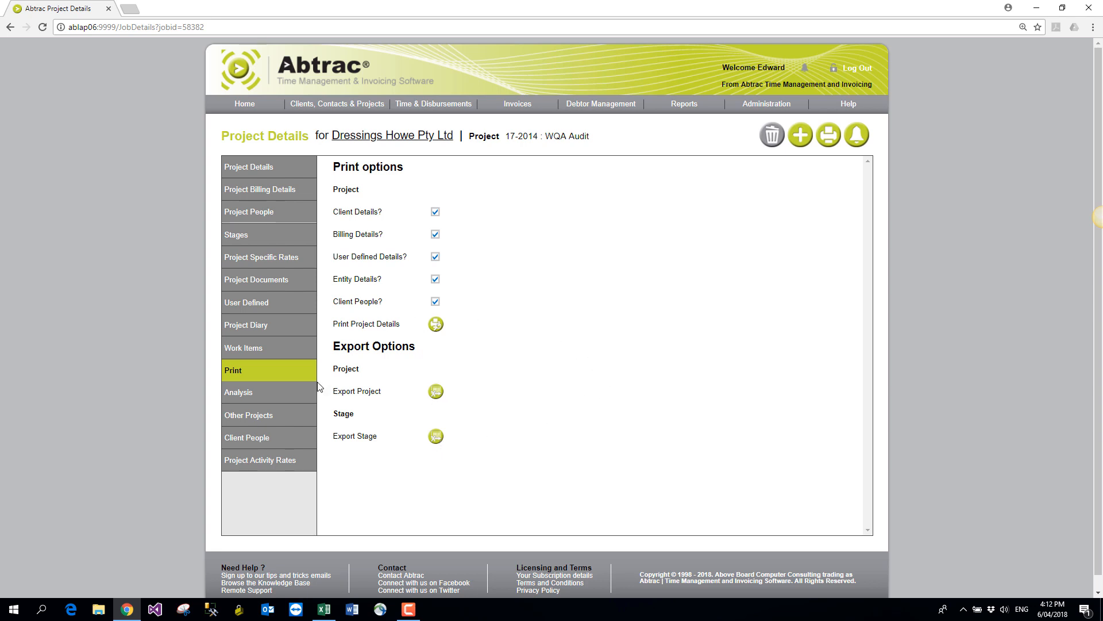
- Open the project's analysis, check the write-on of the 05 Apr 2018 invoice and open its assigned time and cost report
{"action": "left_click", "coordinate": [295, 393]}
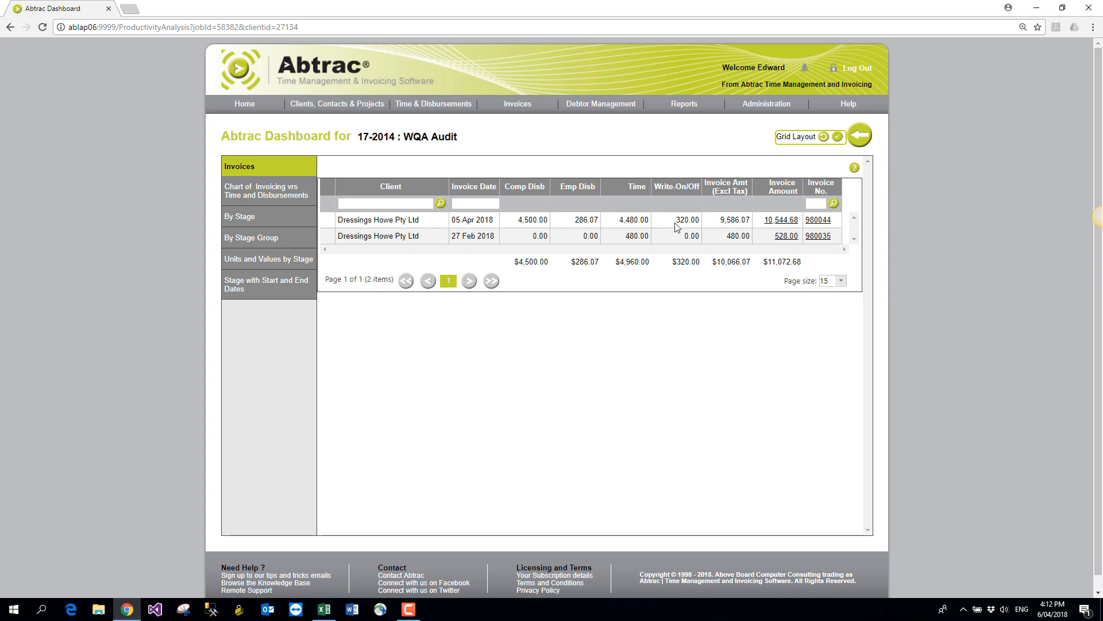
{"action": "left_click_drag", "start_coordinate": [675, 220], "coordinate": [701, 225]}
{"action": "left_click", "coordinate": [782, 221]}
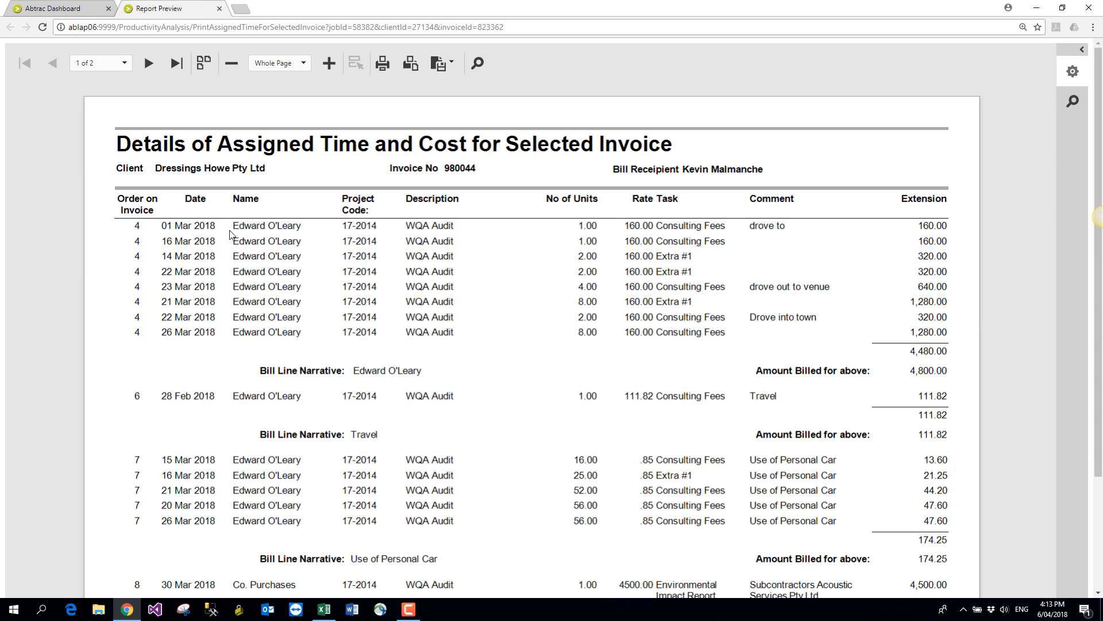
- Examine the invoice's first group of time entries, its subtotal, bill line narrative and amount billed, and close the report
{"action": "left_click_drag", "start_coordinate": [230, 233], "coordinate": [425, 332]}
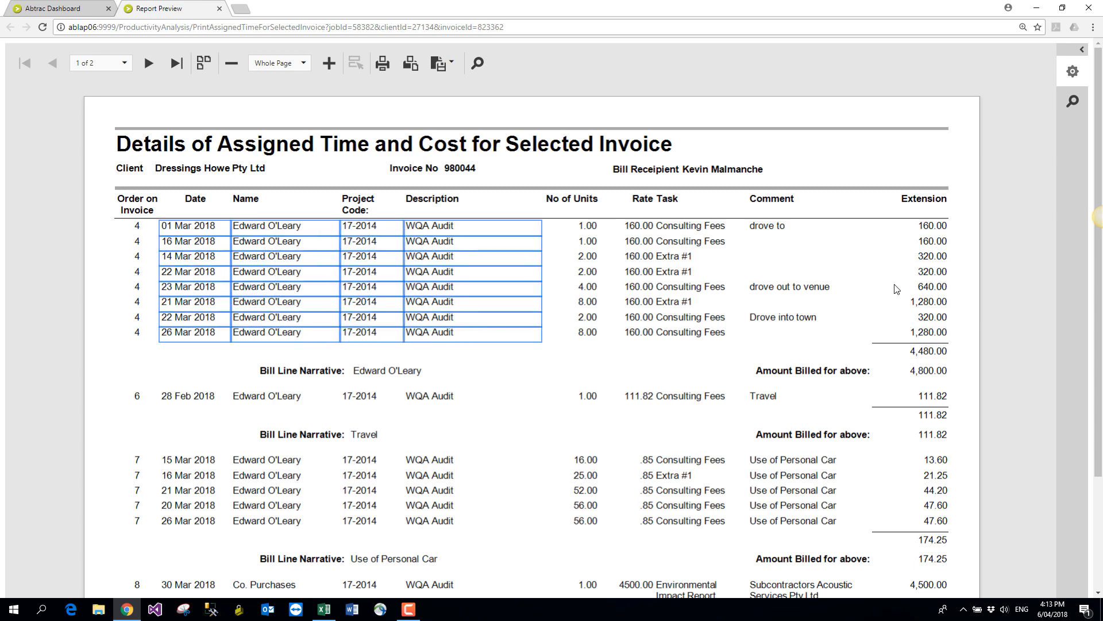
{"action": "left_click", "coordinate": [910, 355]}
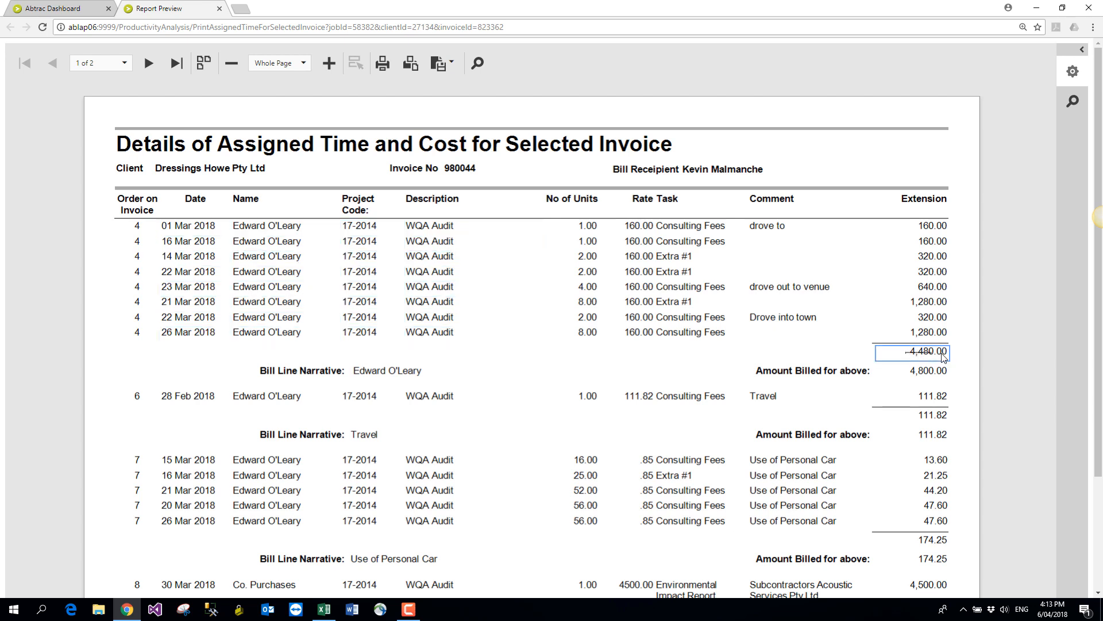
{"action": "left_click", "coordinate": [356, 374]}
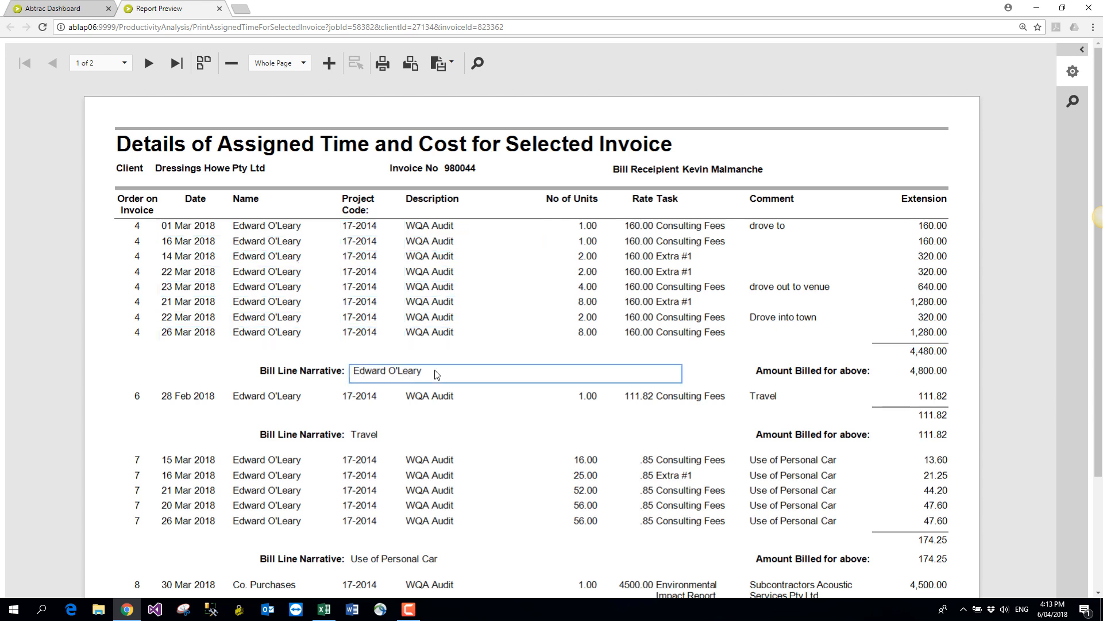
{"action": "left_click", "coordinate": [909, 374]}
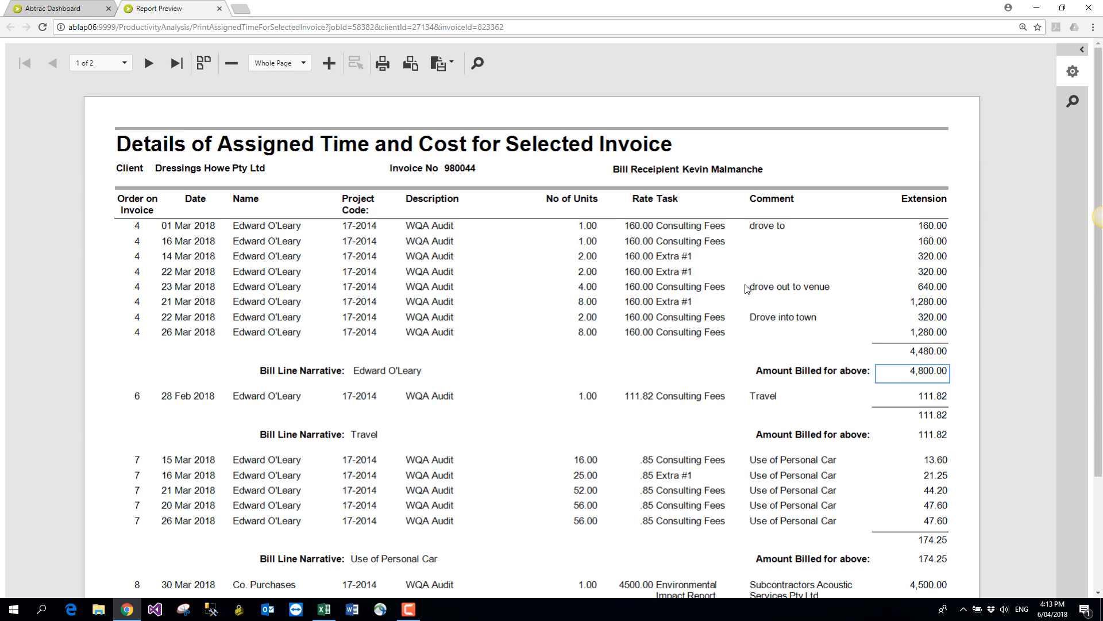
{"action": "left_click", "coordinate": [220, 9]}
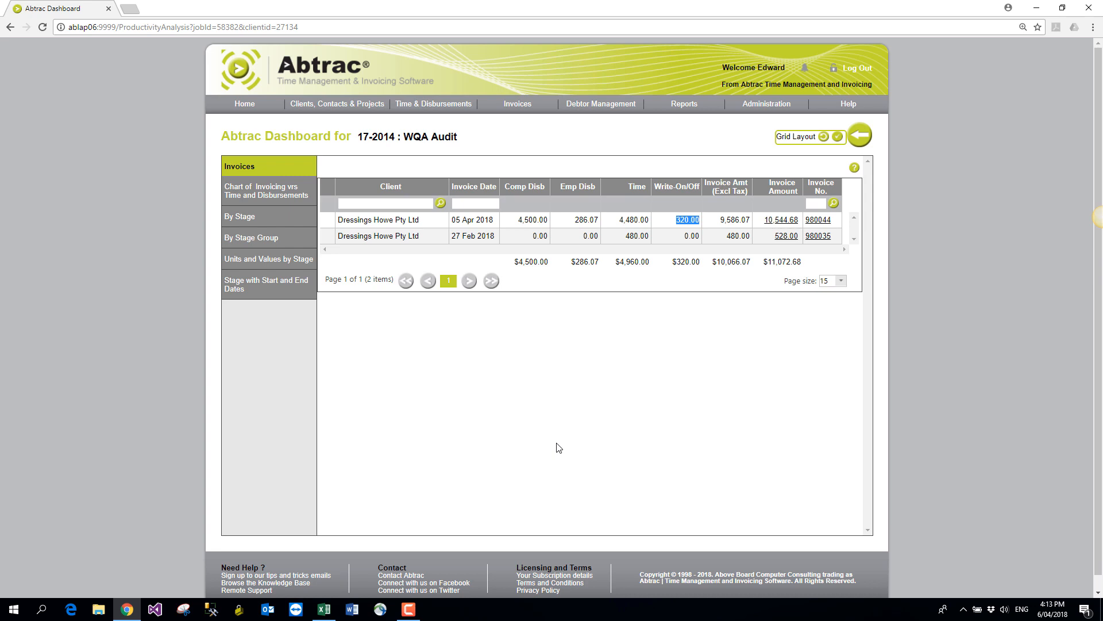
- Review the invoicing chart and the stage productivity report's project budget and actual amounts, and return to the project details
{"action": "left_click", "coordinate": [252, 189]}
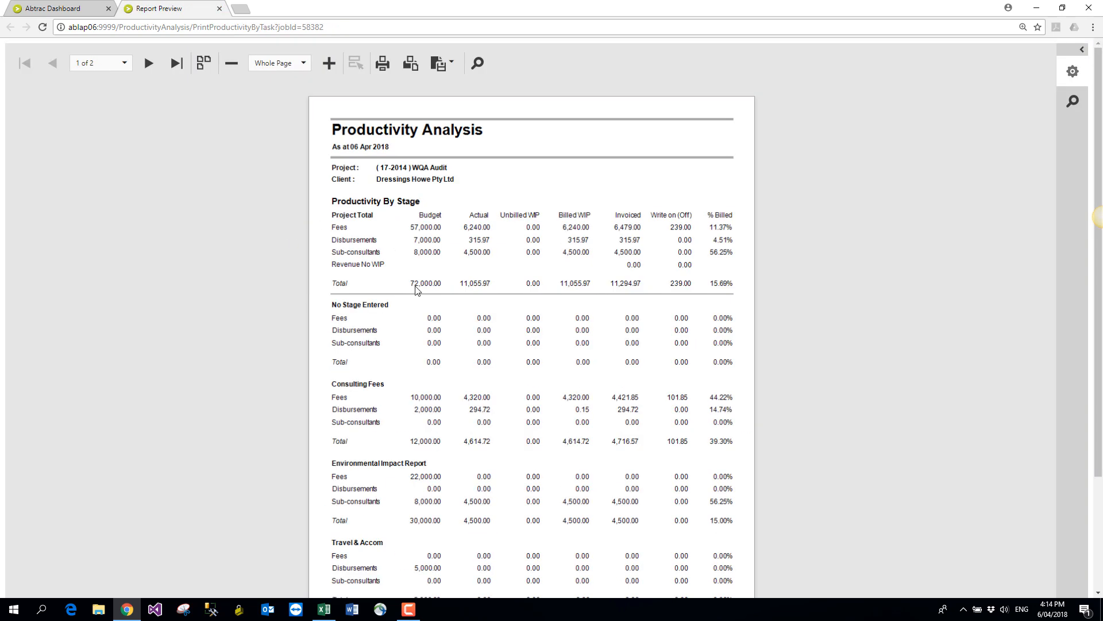
{"action": "left_click", "coordinate": [433, 230]}
{"action": "left_click_drag", "start_coordinate": [432, 229], "coordinate": [488, 255]}
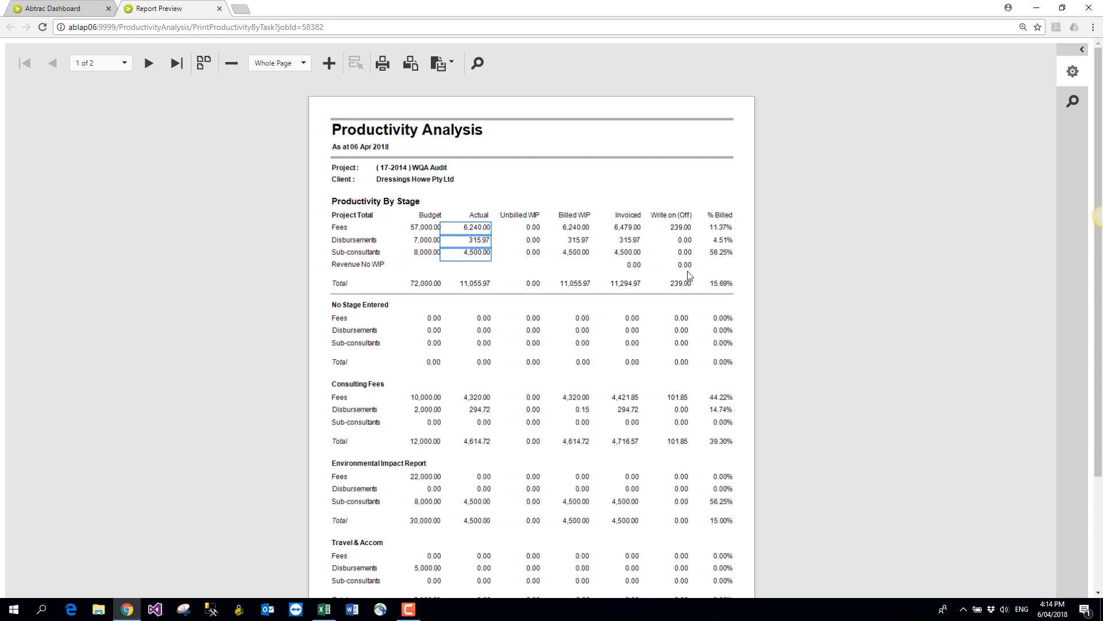
{"action": "left_click", "coordinate": [219, 9]}
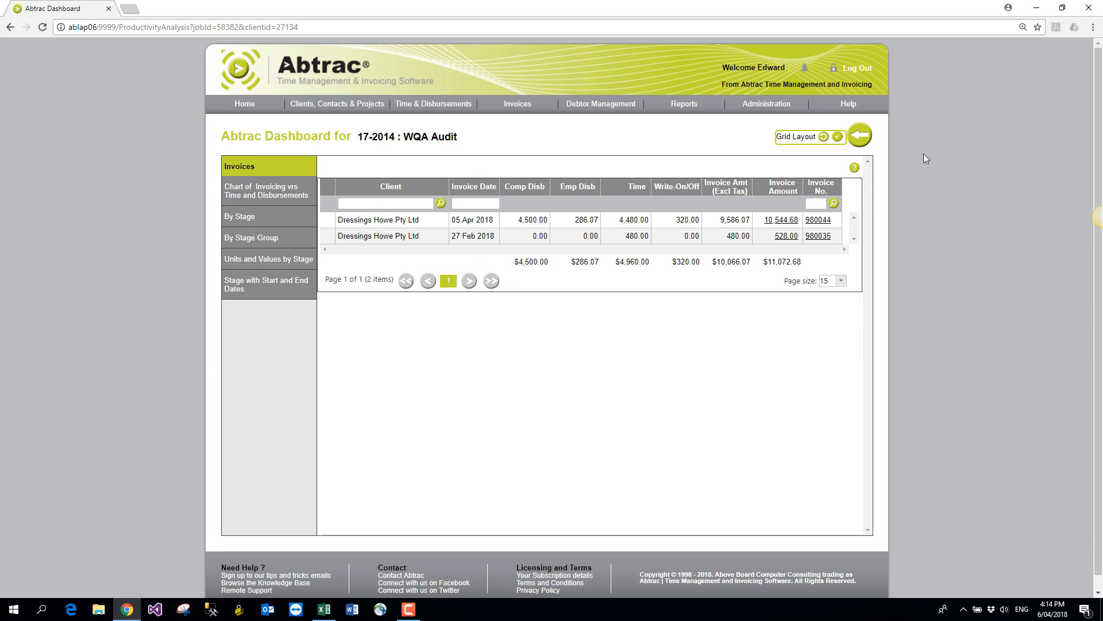
{"action": "left_click", "coordinate": [859, 140]}
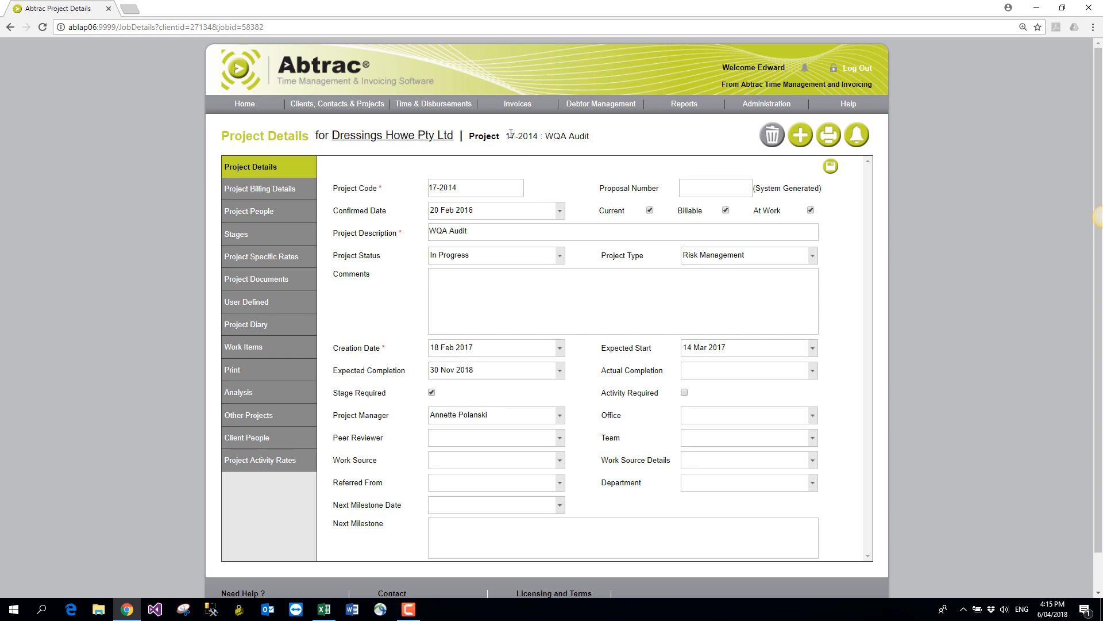
- Bring up the available performance reports
{"action": "mouse_move", "coordinate": [686, 111]}
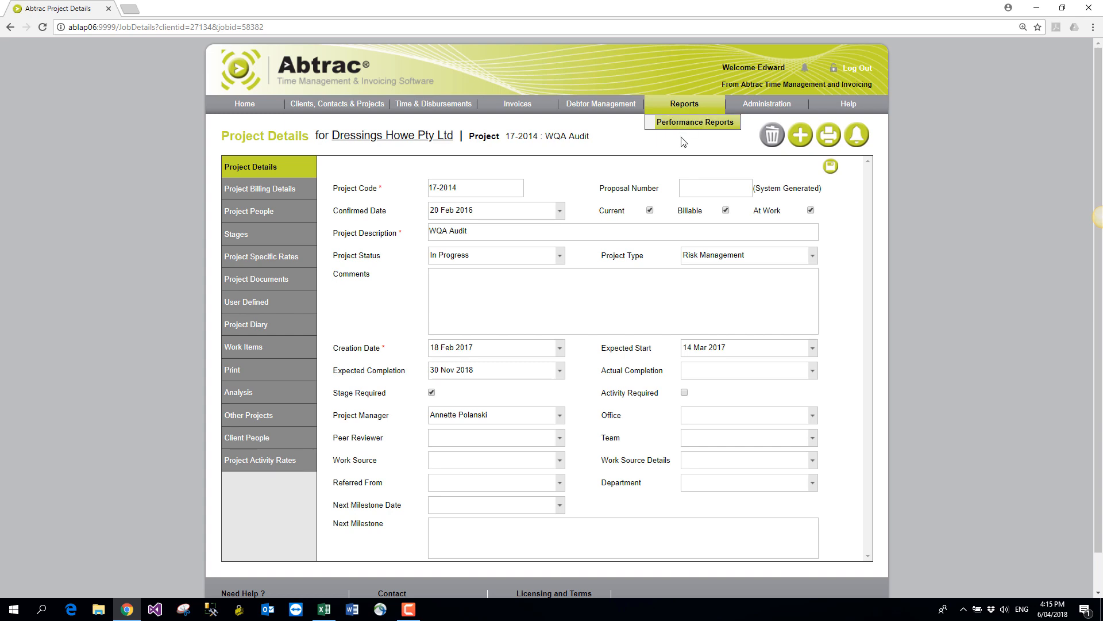